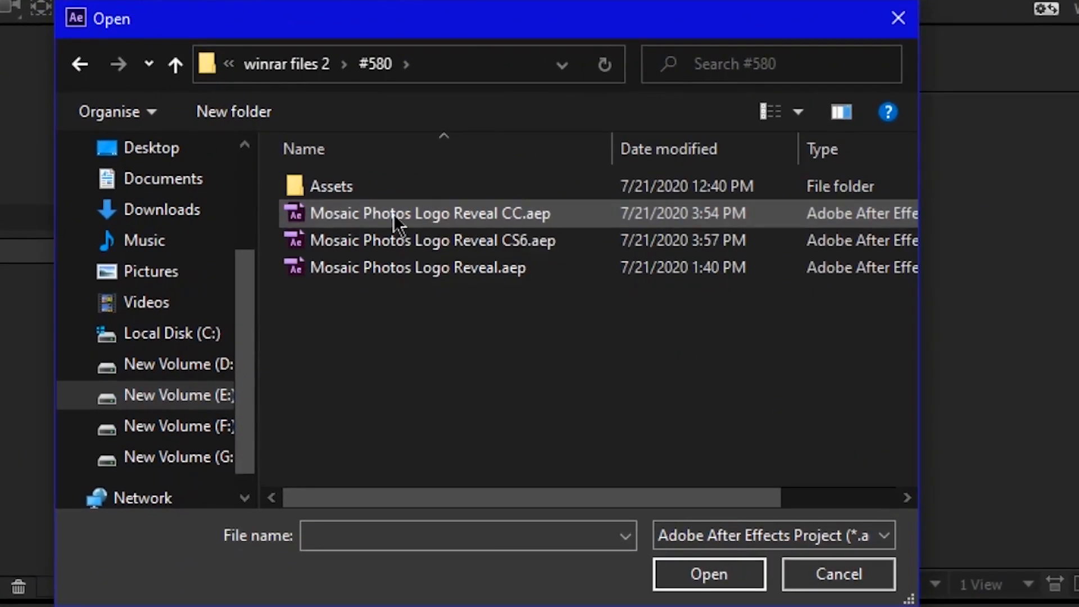
Open the project Mosaic Photos Logo Reveal CC.aep, accept its version conversion, and set the Final composition's current time to 0:00:03:12
{"action": "left_click", "coordinate": [571, 215]}
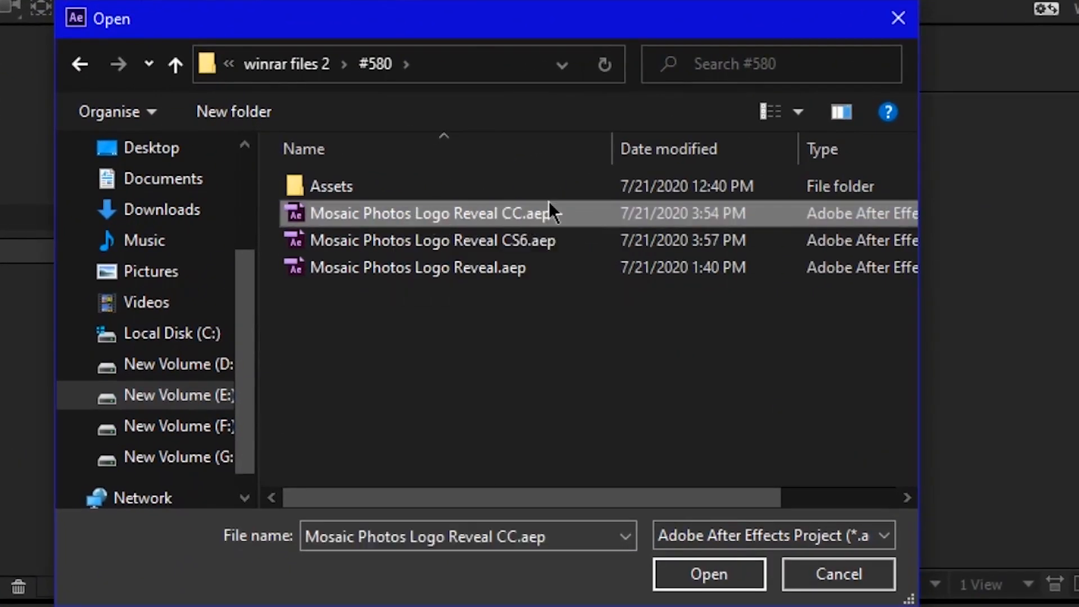
{"action": "left_click", "coordinate": [372, 242]}
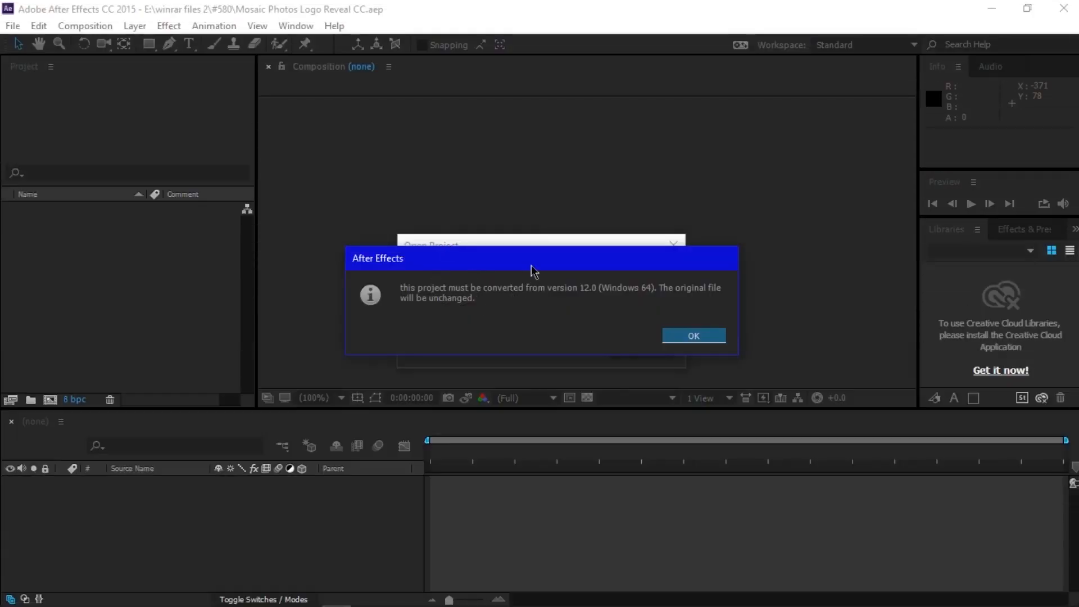
{"action": "left_click", "coordinate": [682, 336]}
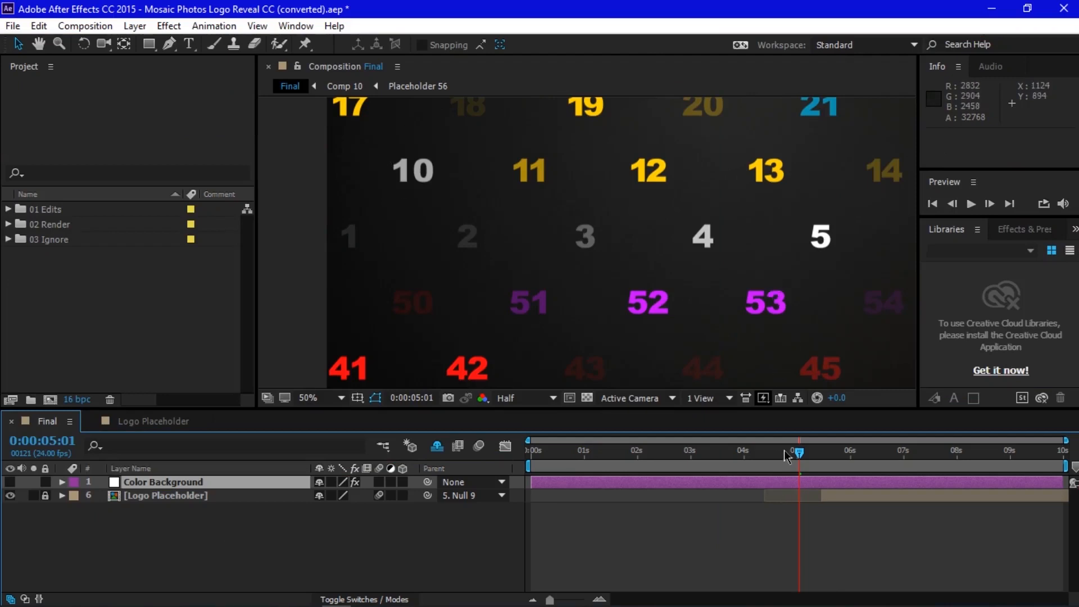
{"action": "left_click", "coordinate": [718, 453]}
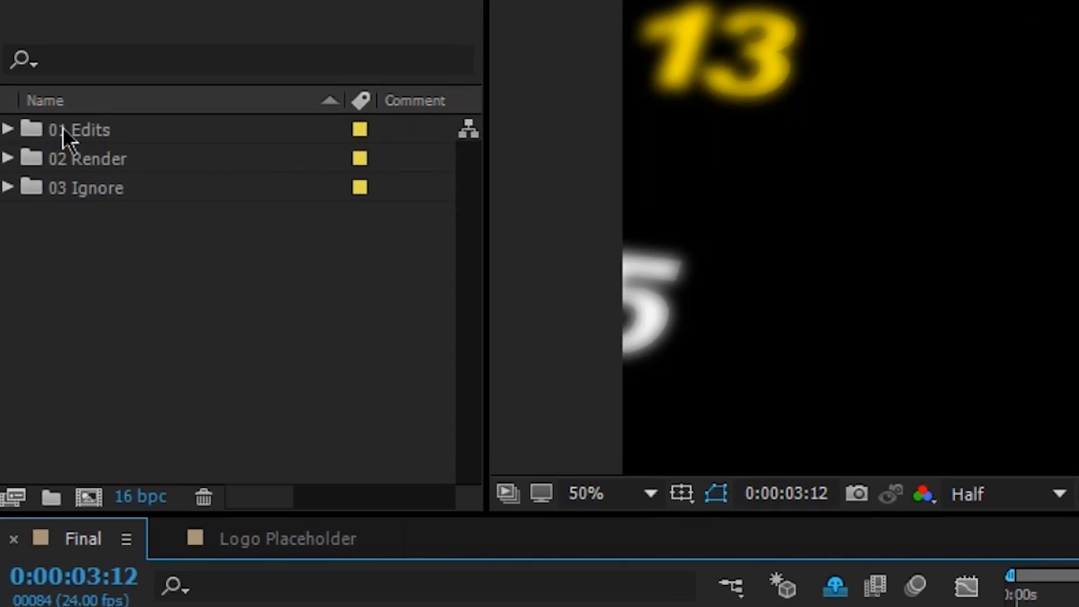
Expand the 01 Edits folder and look through its logo placeholder and numbered placeholder compositions
{"action": "left_click", "coordinate": [8, 131]}
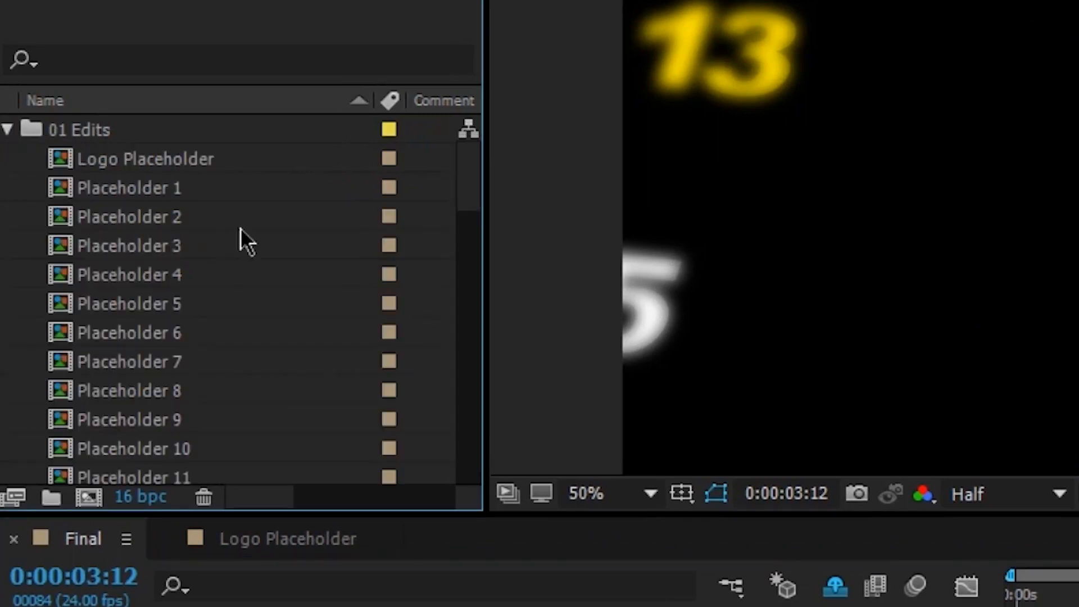
{"action": "scroll", "coordinate": [319, 315], "scroll_direction": "down", "scroll_amount": 15}
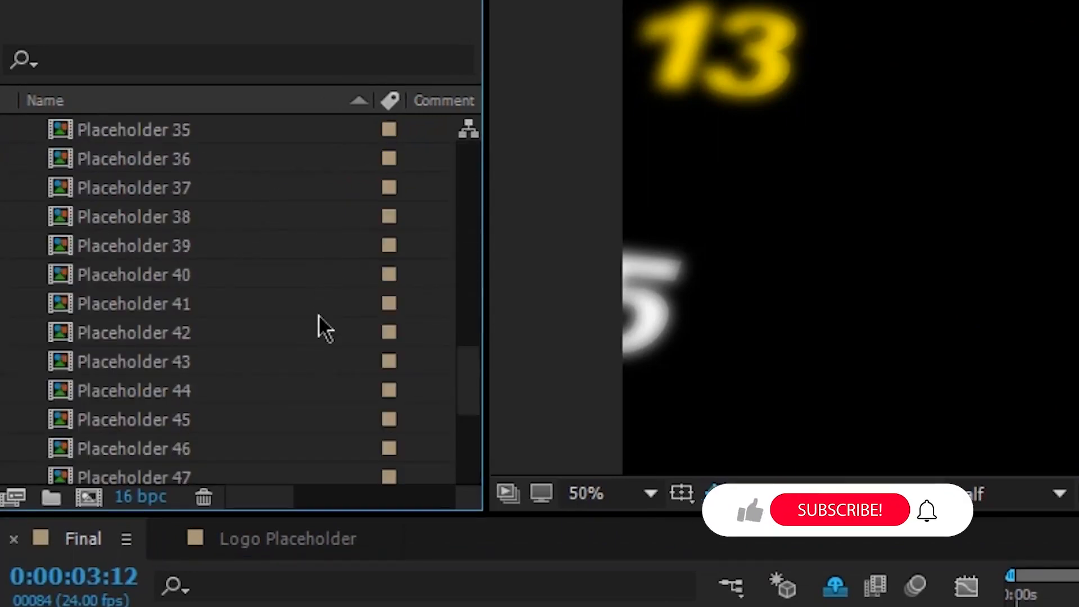
{"action": "scroll", "coordinate": [297, 375], "scroll_direction": "up", "scroll_amount": 16}
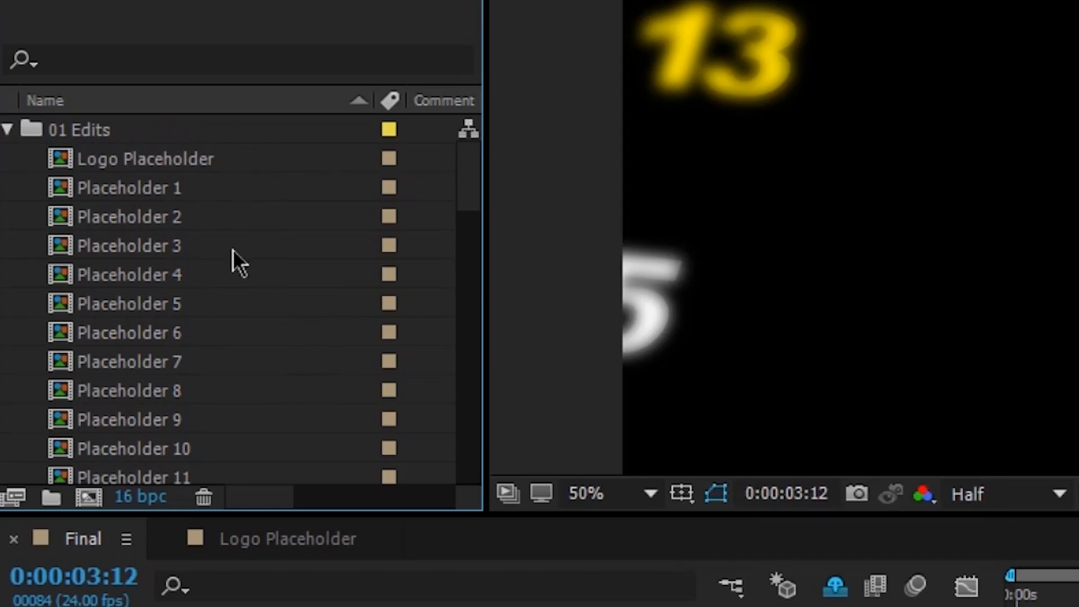
{"action": "mouse_move", "coordinate": [467, 179]}
{"action": "left_mouse_down"}
{"action": "mouse_move", "coordinate": [464, 457]}
{"action": "mouse_move", "coordinate": [458, 162]}
{"action": "mouse_move", "coordinate": [458, 465]}
{"action": "mouse_move", "coordinate": [457, 162]}
{"action": "left_mouse_up"}
{"action": "left_click_drag", "start_coordinate": [473, 181], "coordinate": [465, 453]}
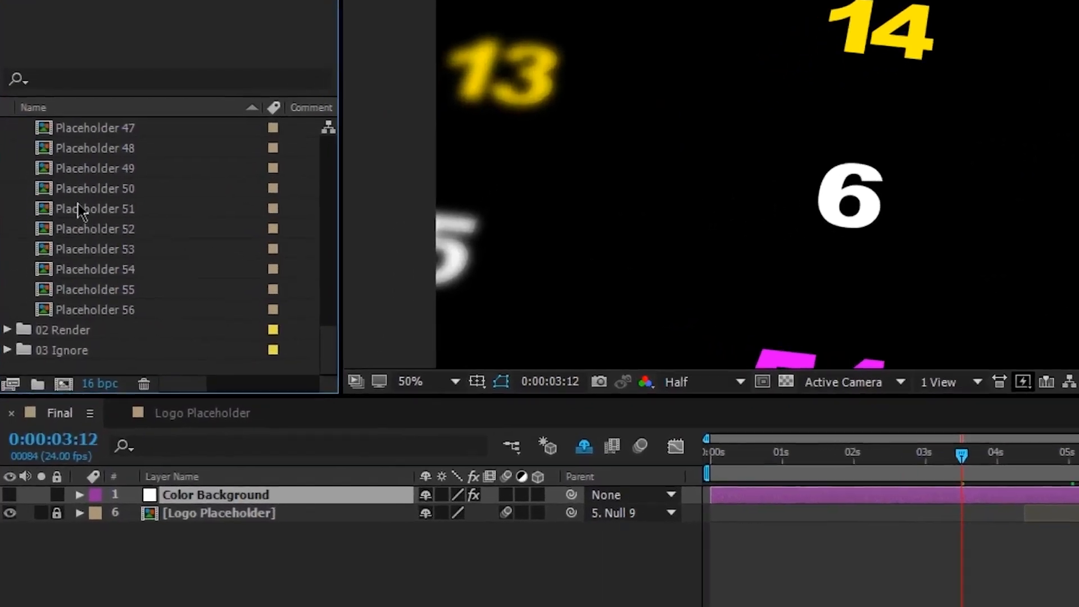
{"action": "scroll", "coordinate": [89, 308], "scroll_direction": "up", "scroll_amount": 1}
{"action": "scroll", "coordinate": [132, 252], "scroll_direction": "up", "scroll_amount": 5}
{"action": "scroll", "coordinate": [138, 251], "scroll_direction": "down", "scroll_amount": 6}
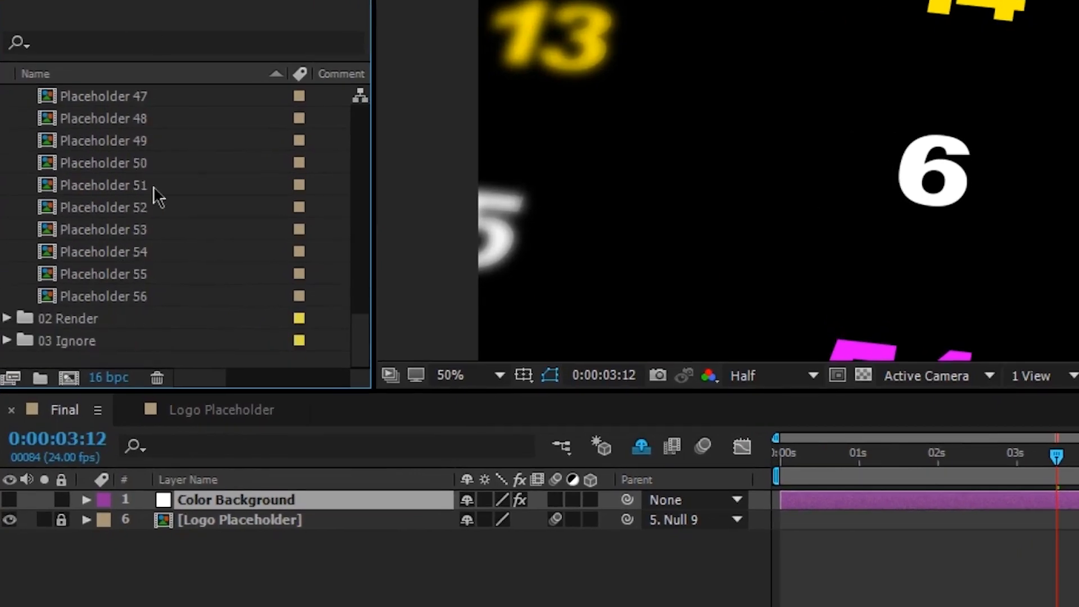
Import 2121.png, the best smartphones under 50 000 in 2021 image, dedewd1.jpg and discord1.jpg from the channel arts and thumbnails folder
{"action": "right_click", "coordinate": [115, 359]}
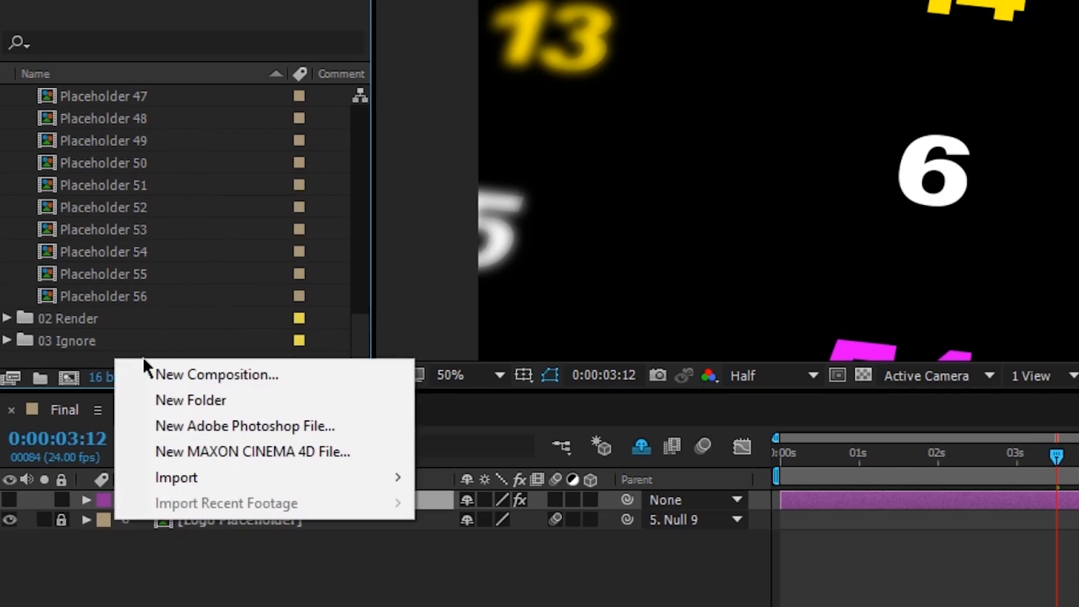
{"action": "mouse_move", "coordinate": [228, 476]}
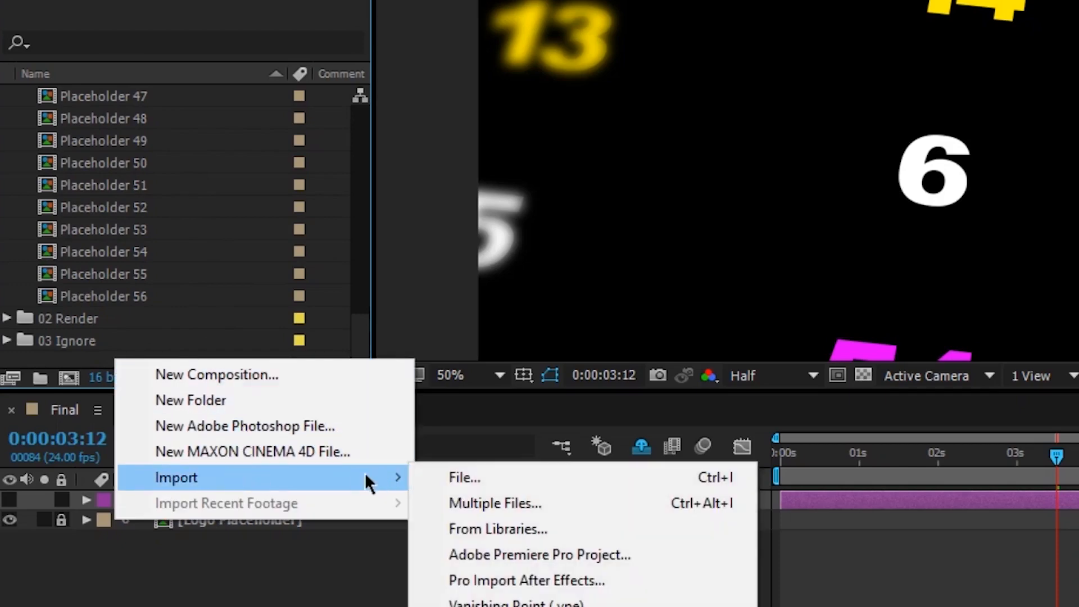
{"action": "left_click", "coordinate": [508, 477]}
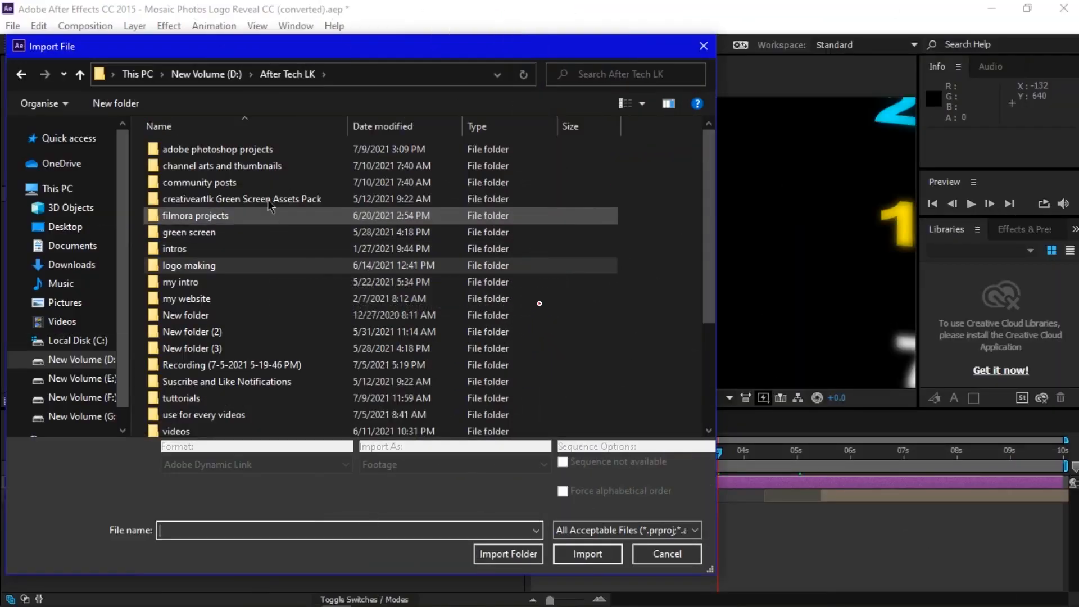
{"action": "left_click", "coordinate": [268, 171]}
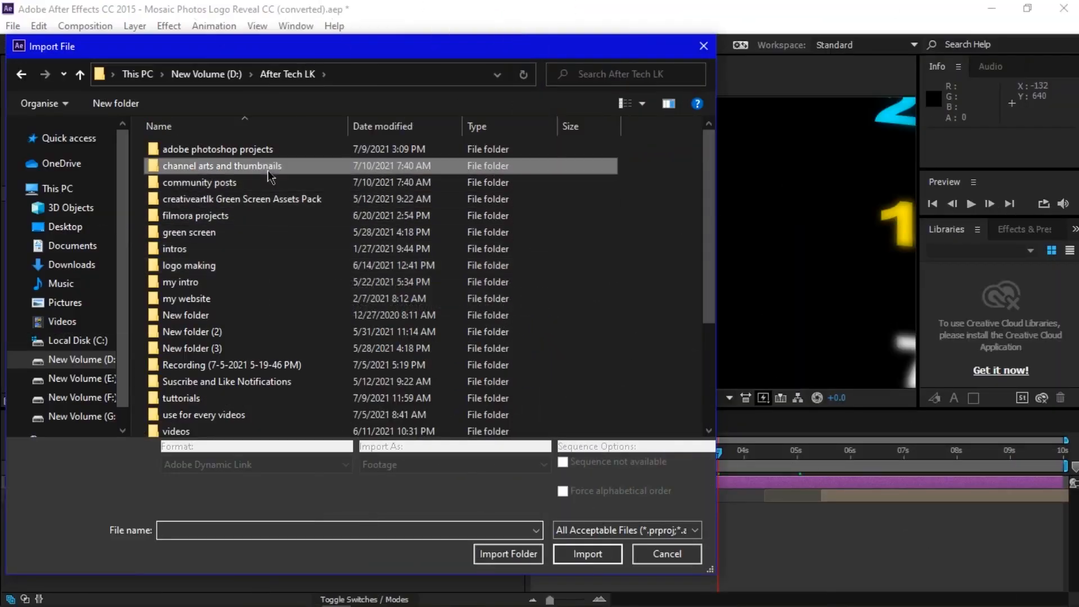
{"action": "double_click", "coordinate": [268, 170]}
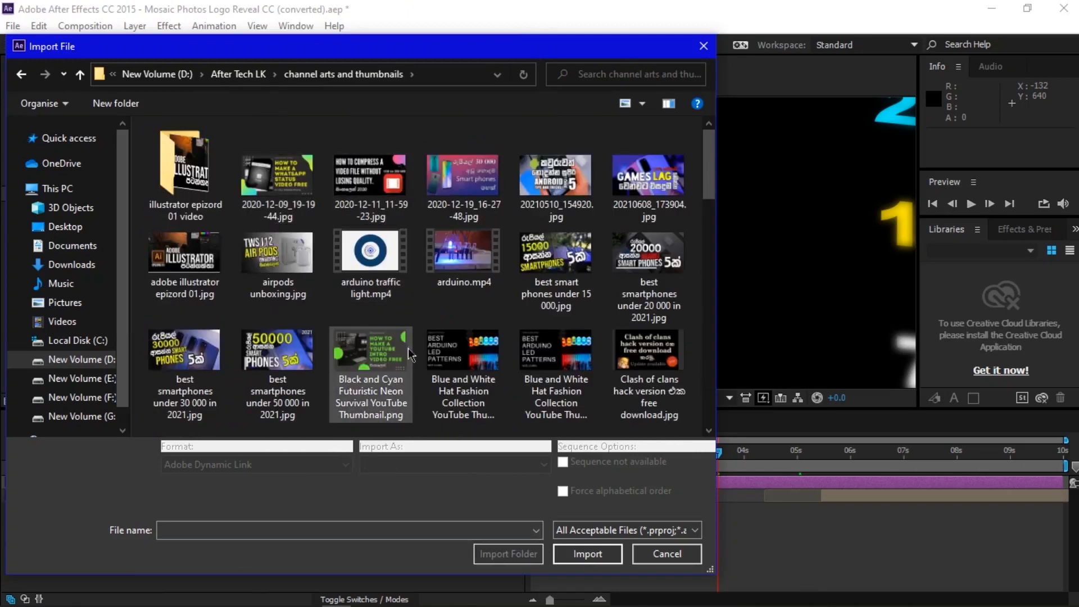
{"action": "scroll", "coordinate": [416, 370], "scroll_direction": "down", "scroll_amount": 5}
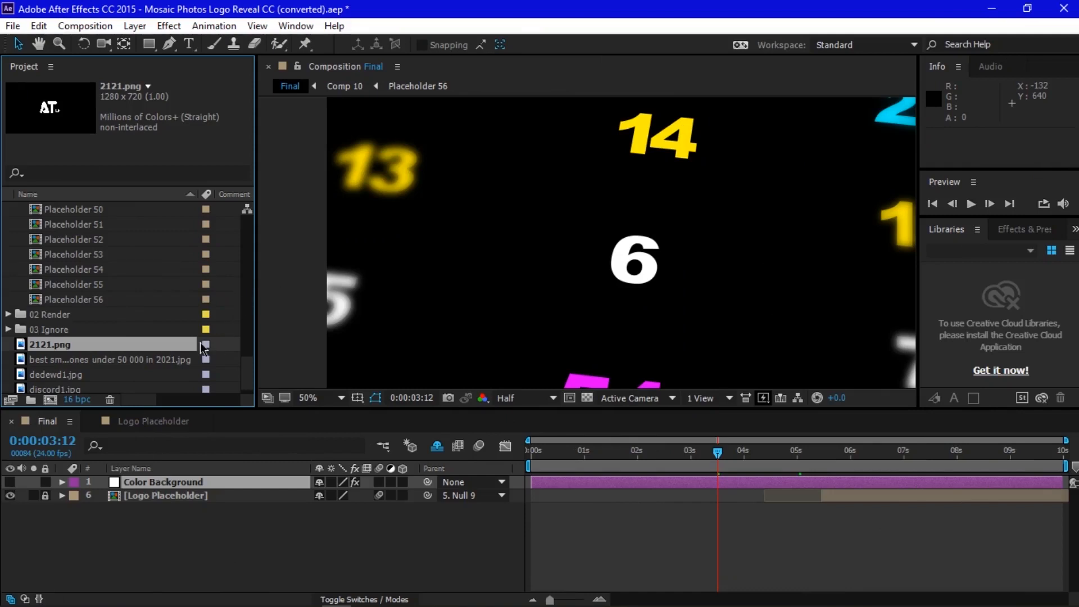
{"action": "scroll", "coordinate": [199, 348], "scroll_direction": "down", "scroll_amount": 1}
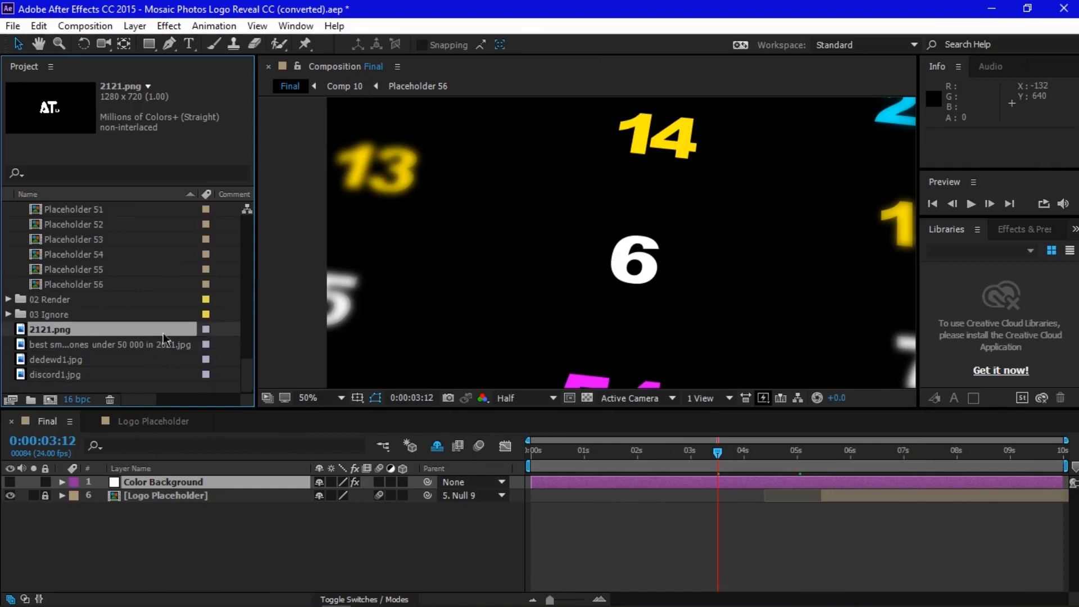
Open the Placeholder 1 composition and set its viewer magnification to Fit
{"action": "scroll", "coordinate": [173, 379], "scroll_direction": "up", "scroll_amount": 15}
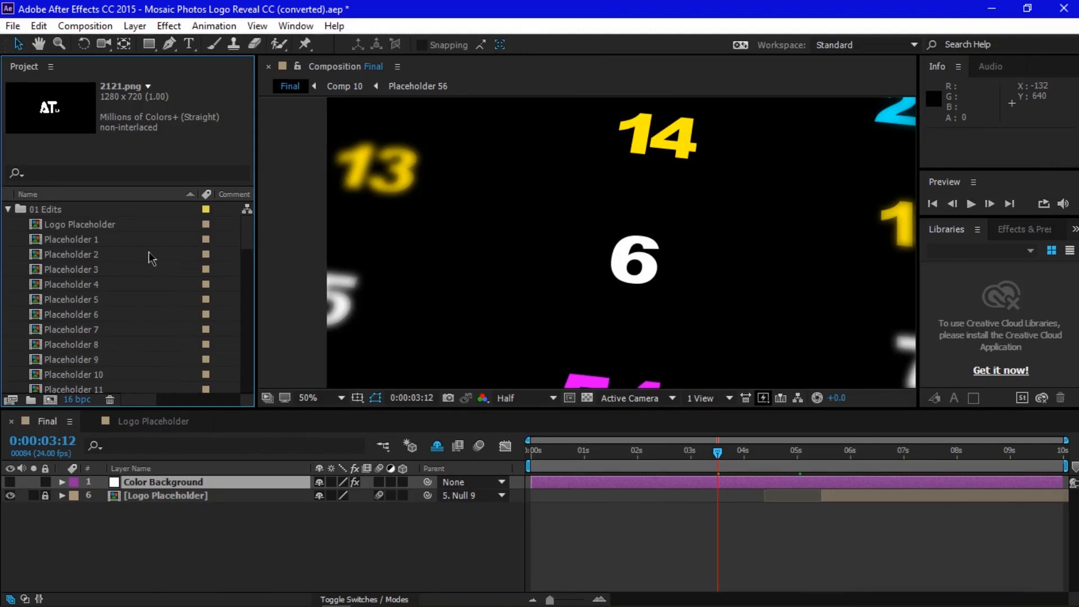
{"action": "left_click", "coordinate": [62, 240]}
{"action": "double_click", "coordinate": [83, 240]}
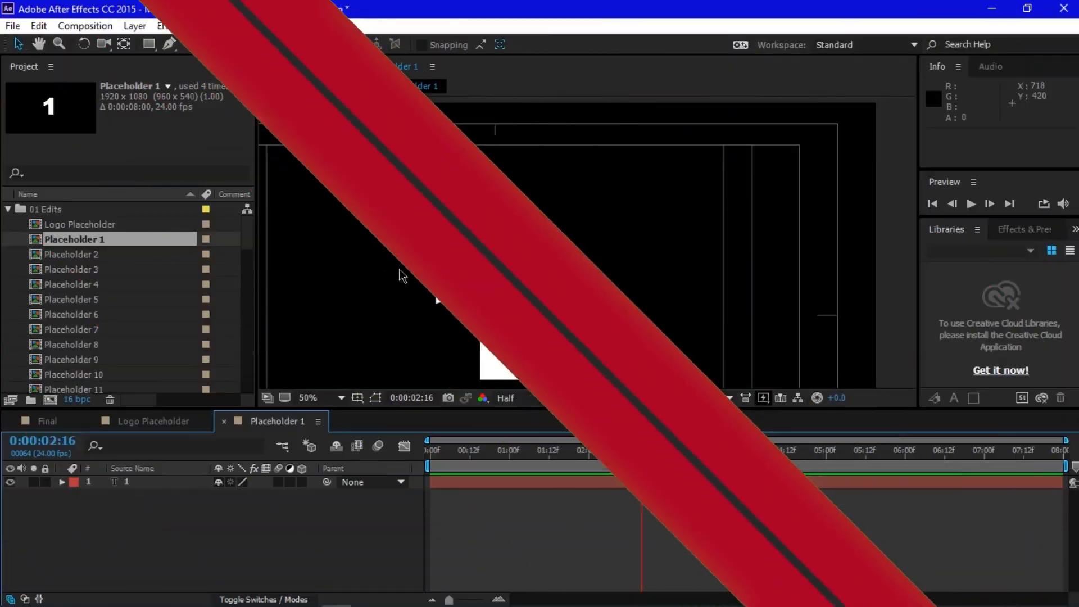
{"action": "key", "text": "comma"}
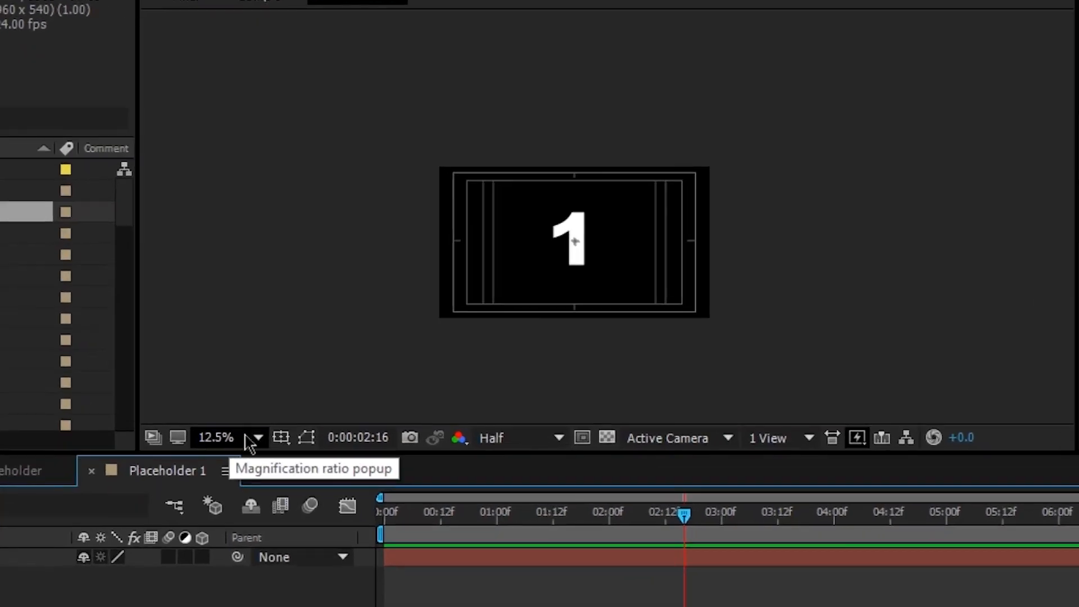
{"action": "left_click", "coordinate": [252, 441]}
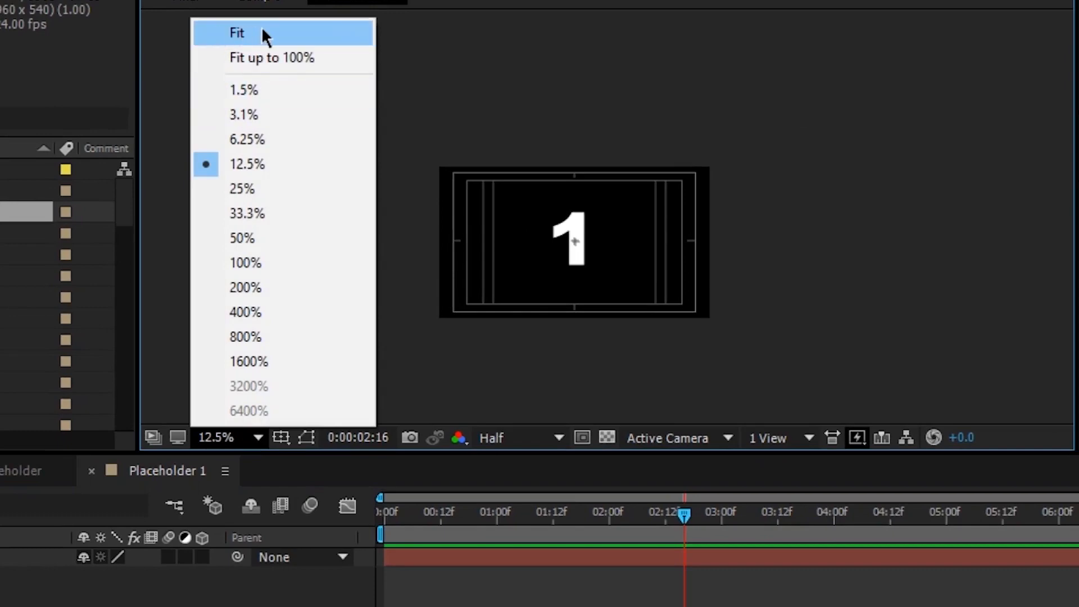
{"action": "left_click", "coordinate": [261, 34]}
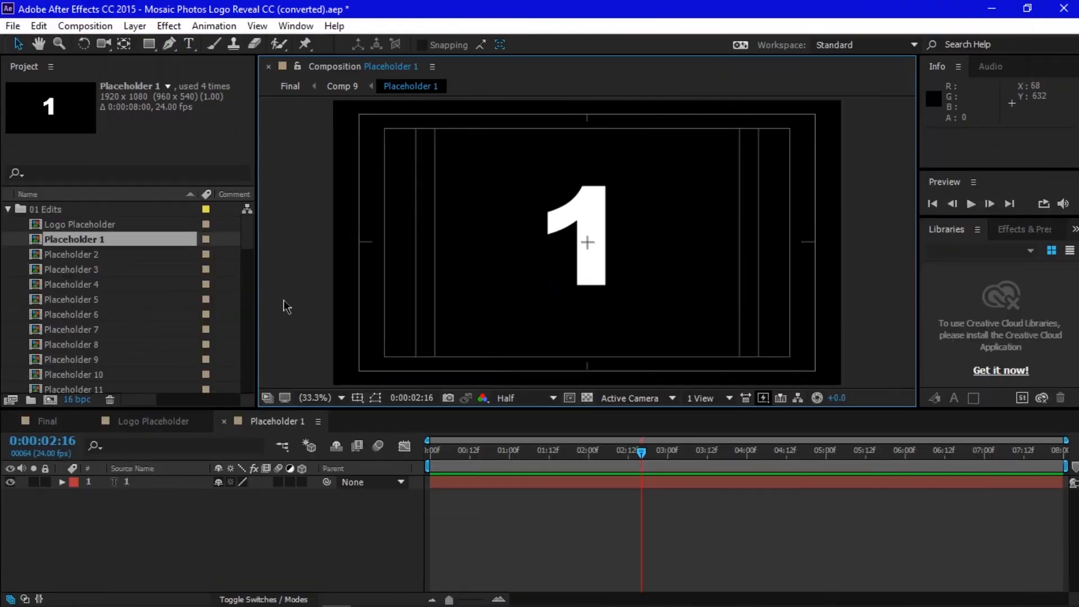
Add the imported best smartphones under 50 000 in 2021 image to Placeholder 1 above the "1" text layer
{"action": "scroll", "coordinate": [173, 309], "scroll_direction": "down", "scroll_amount": 15}
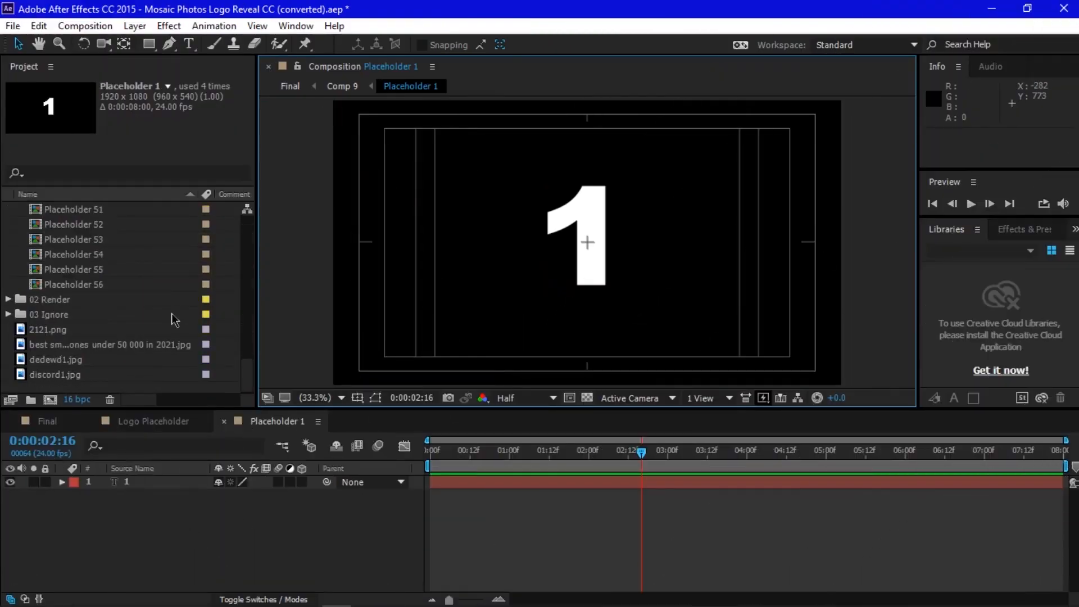
{"action": "left_click", "coordinate": [145, 345]}
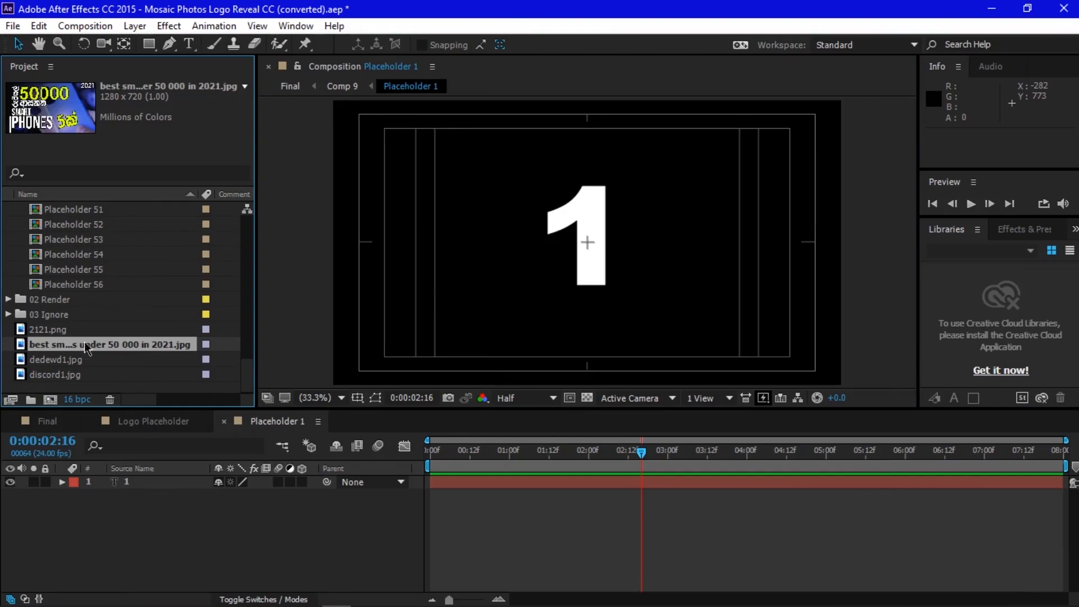
{"action": "left_click_drag", "start_coordinate": [95, 349], "coordinate": [129, 481]}
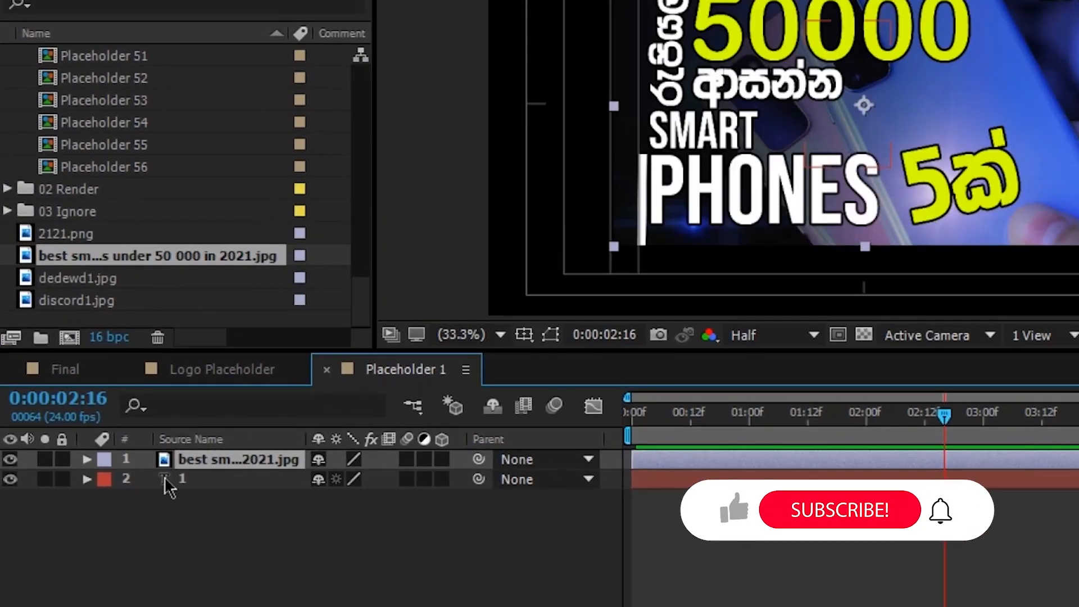
Move the image layer below the "1" text layer and back above it
{"action": "left_click", "coordinate": [190, 460]}
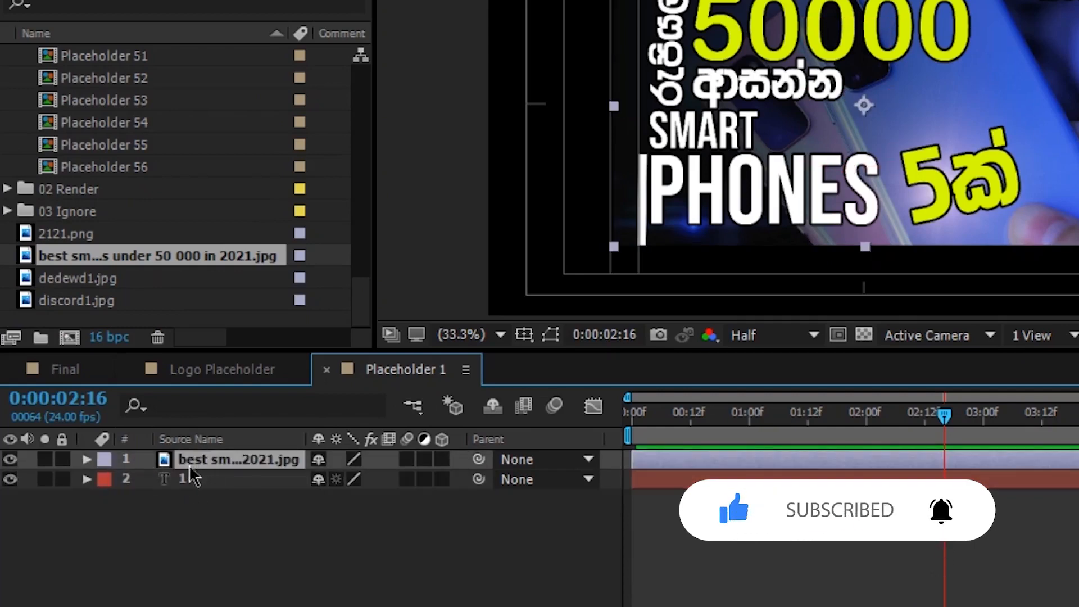
{"action": "left_click_drag", "start_coordinate": [201, 457], "coordinate": [185, 495]}
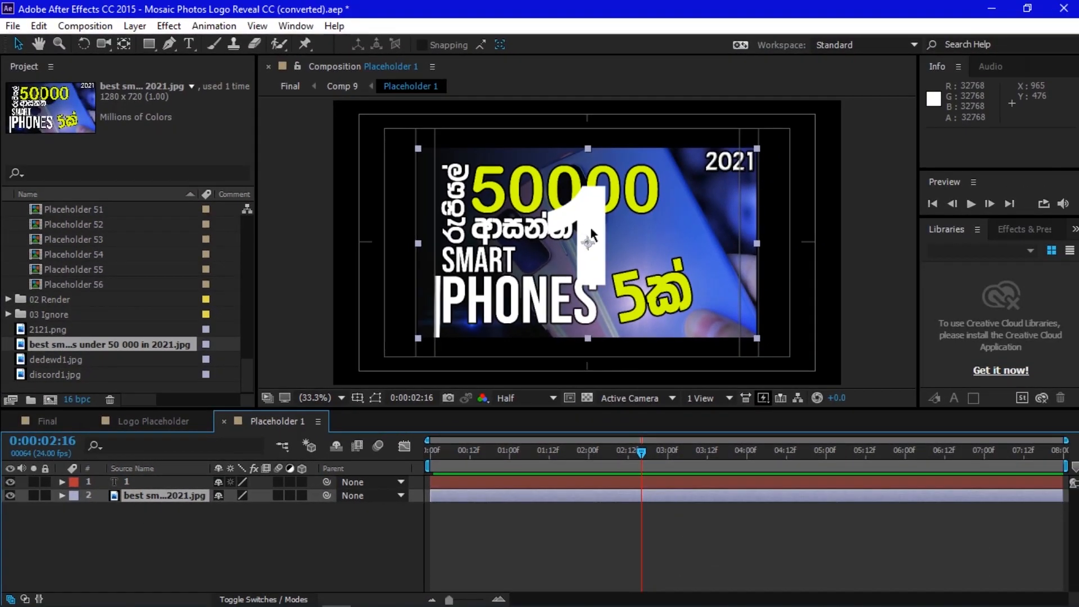
{"action": "left_click_drag", "start_coordinate": [162, 495], "coordinate": [162, 477]}
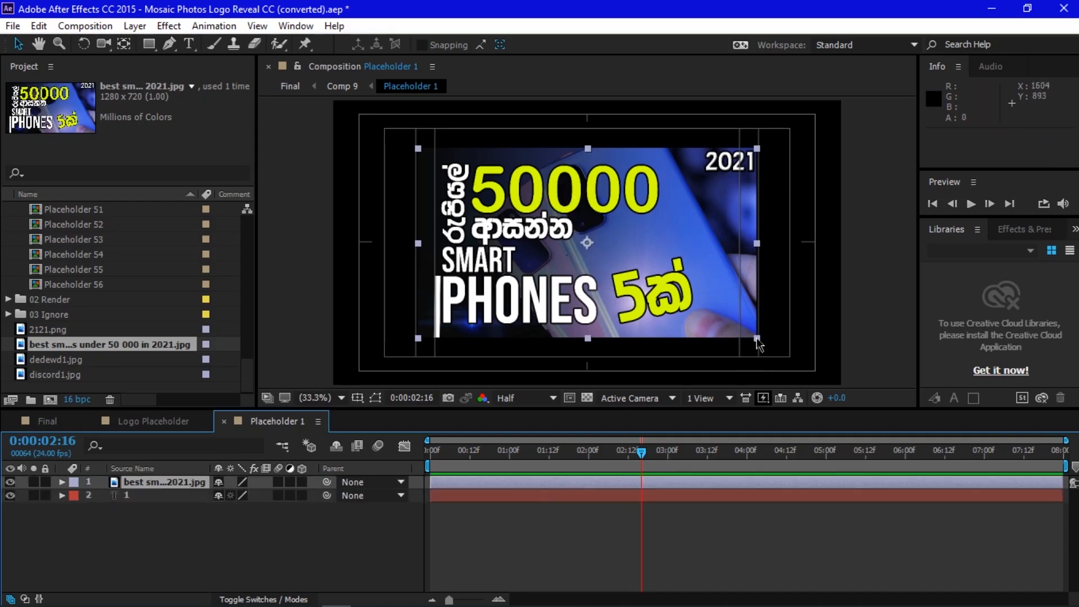
Scale the image layer in Placeholder 1 up to about 135% and deselect it
{"action": "left_click_drag", "start_coordinate": [757, 339], "coordinate": [818, 374]}
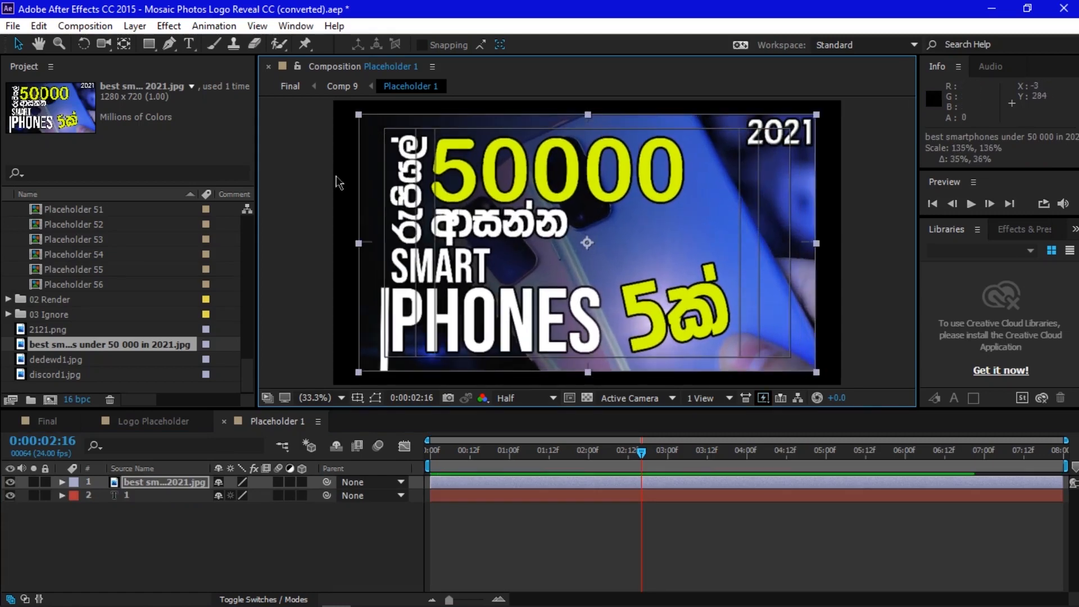
{"action": "left_click", "coordinate": [349, 188]}
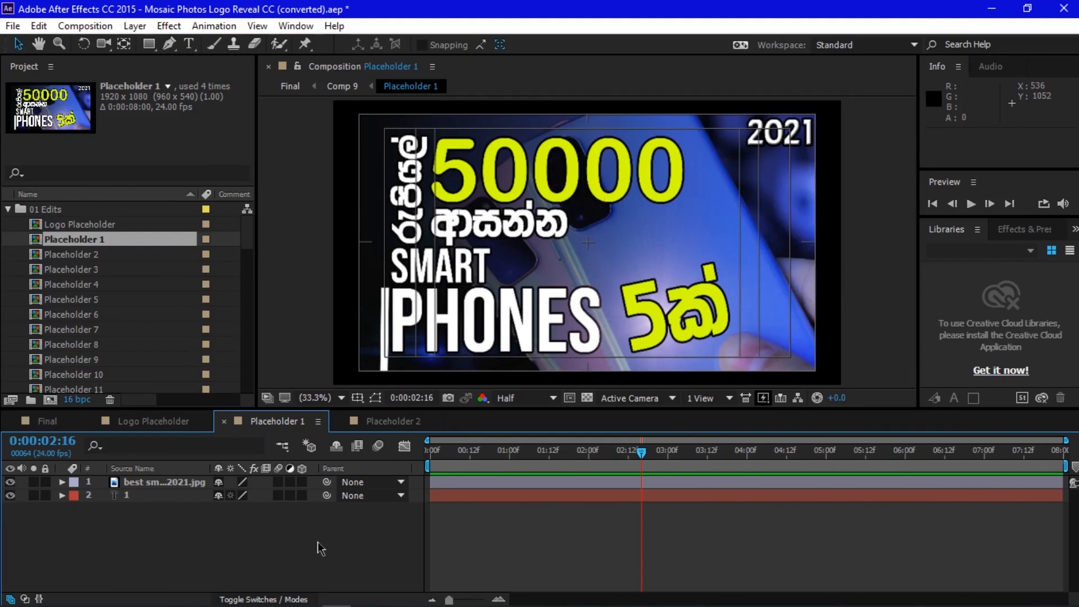
Open the Placeholder 2 composition, set its current time to 0:00:00:22, and fit it to the viewer
{"action": "left_click", "coordinate": [121, 255]}
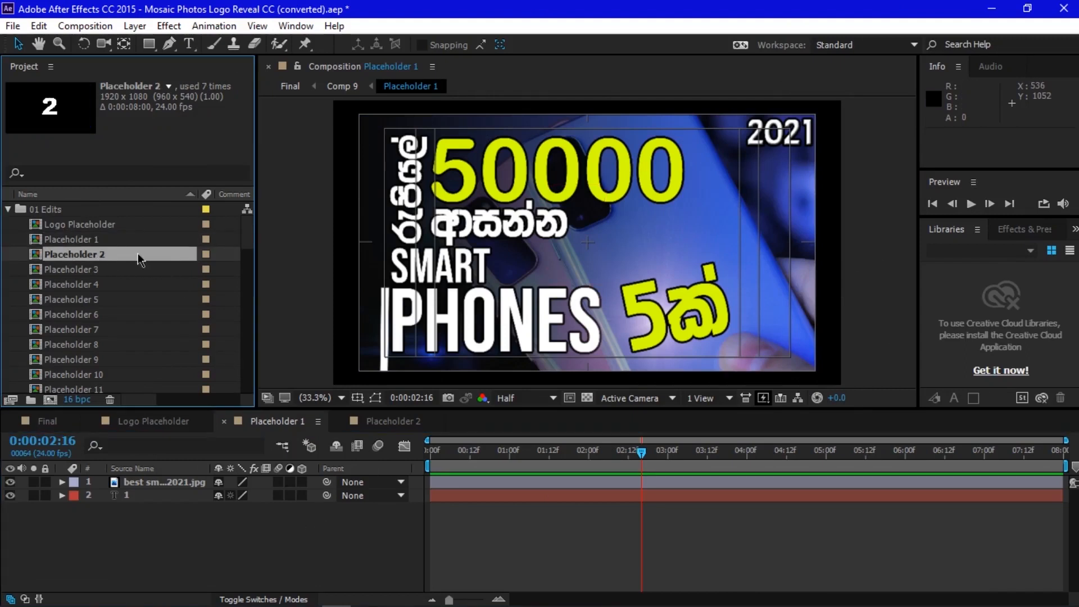
{"action": "double_click", "coordinate": [79, 256]}
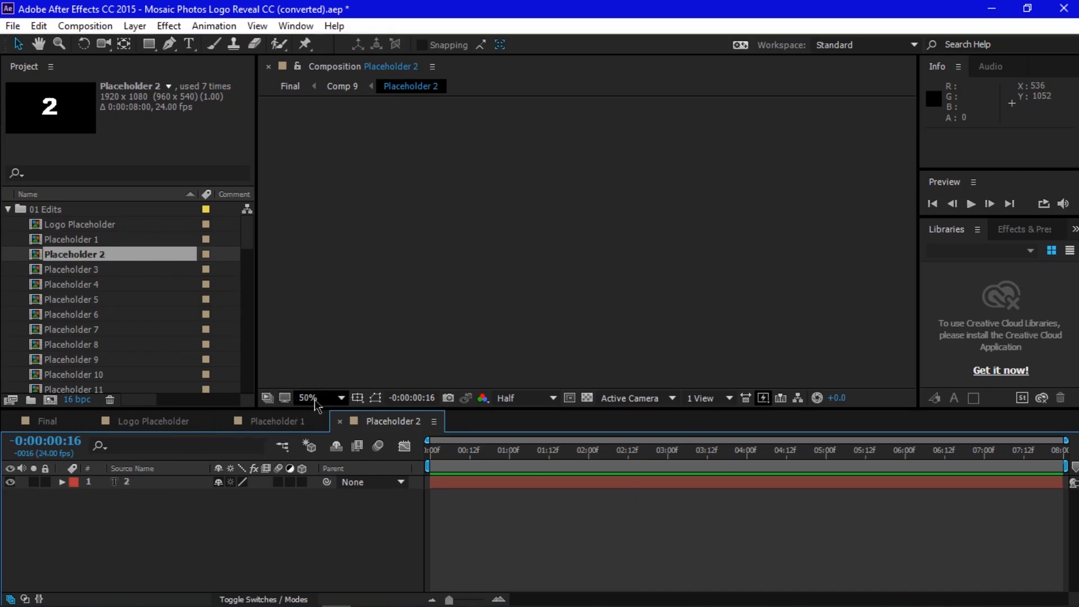
{"action": "scroll", "coordinate": [511, 309], "scroll_direction": "up", "scroll_amount": 4}
{"action": "left_click", "coordinate": [501, 450]}
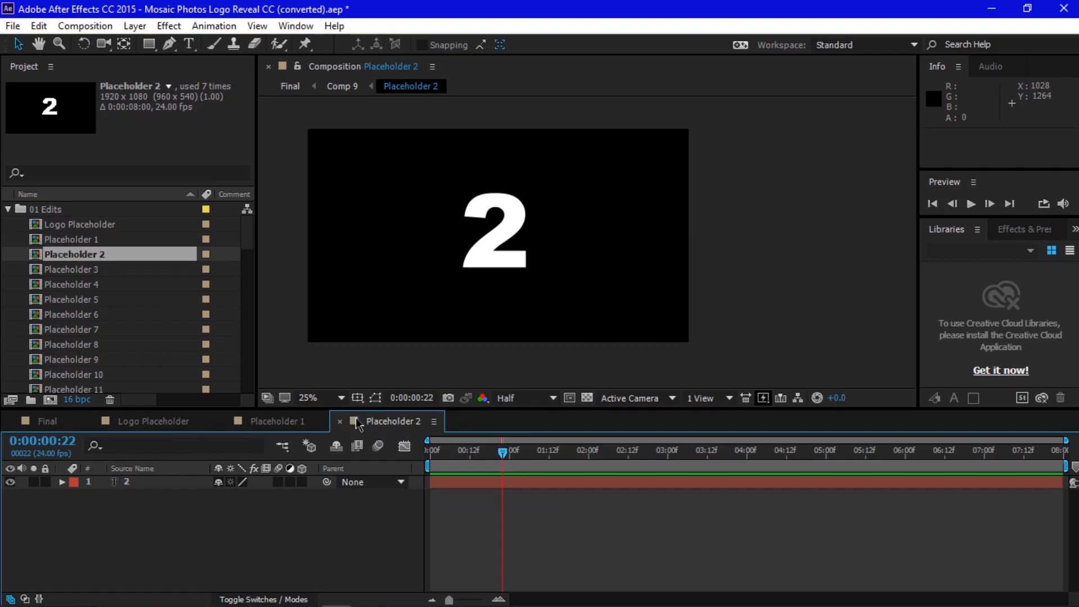
{"action": "left_click", "coordinate": [309, 397]}
{"action": "left_click", "coordinate": [333, 120]}
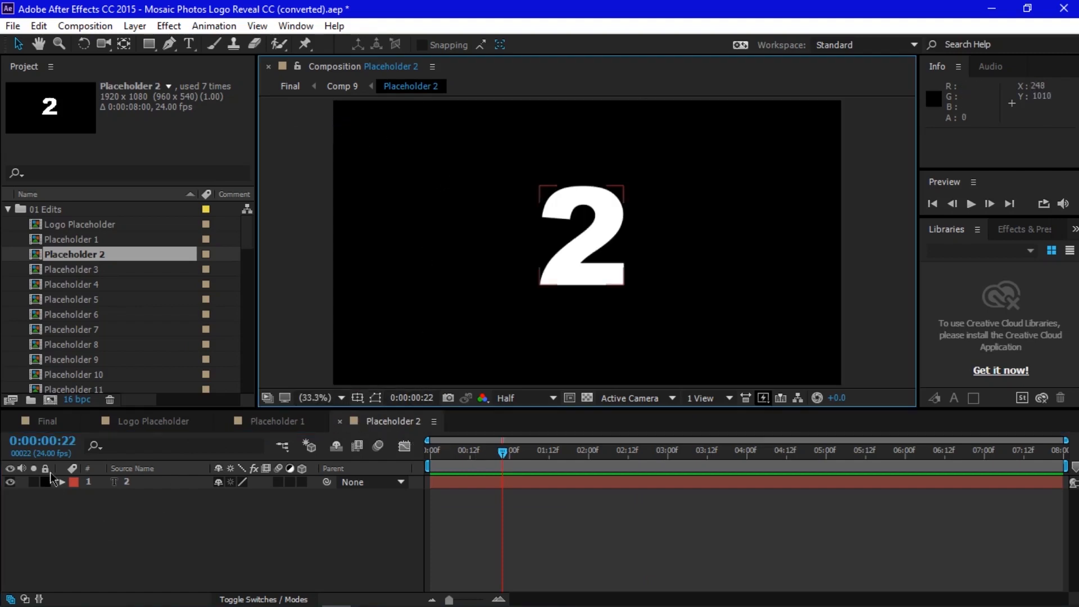
Add dedewd1.jpg to Placeholder 2 above the "2" text layer and scale it up to fill the frame
{"action": "scroll", "coordinate": [136, 315], "scroll_direction": "down", "scroll_amount": 13}
{"action": "scroll", "coordinate": [135, 318], "scroll_direction": "down", "scroll_amount": 4}
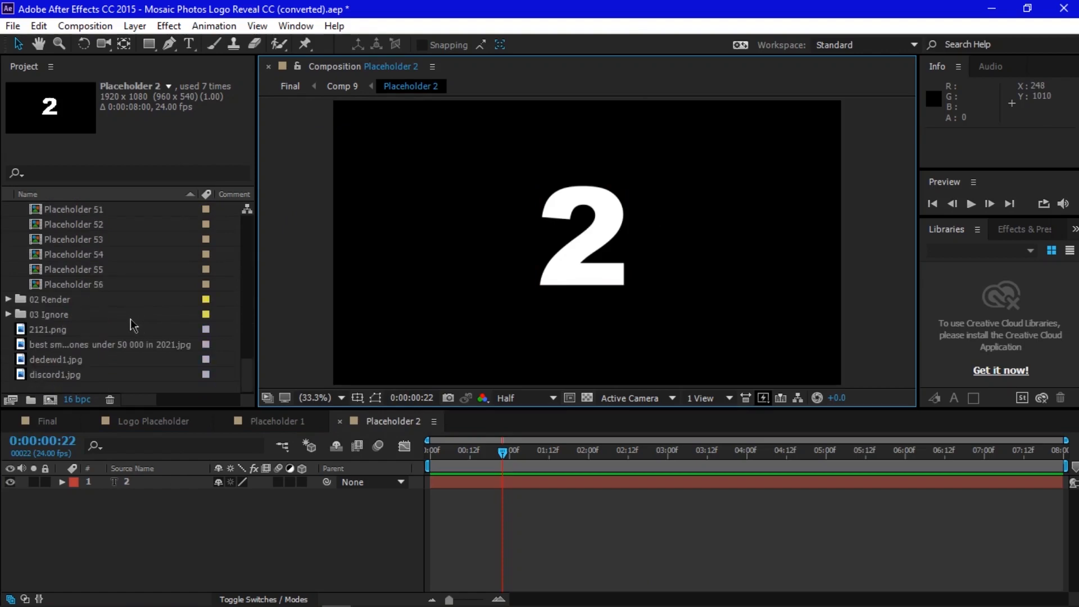
{"action": "left_click", "coordinate": [57, 358]}
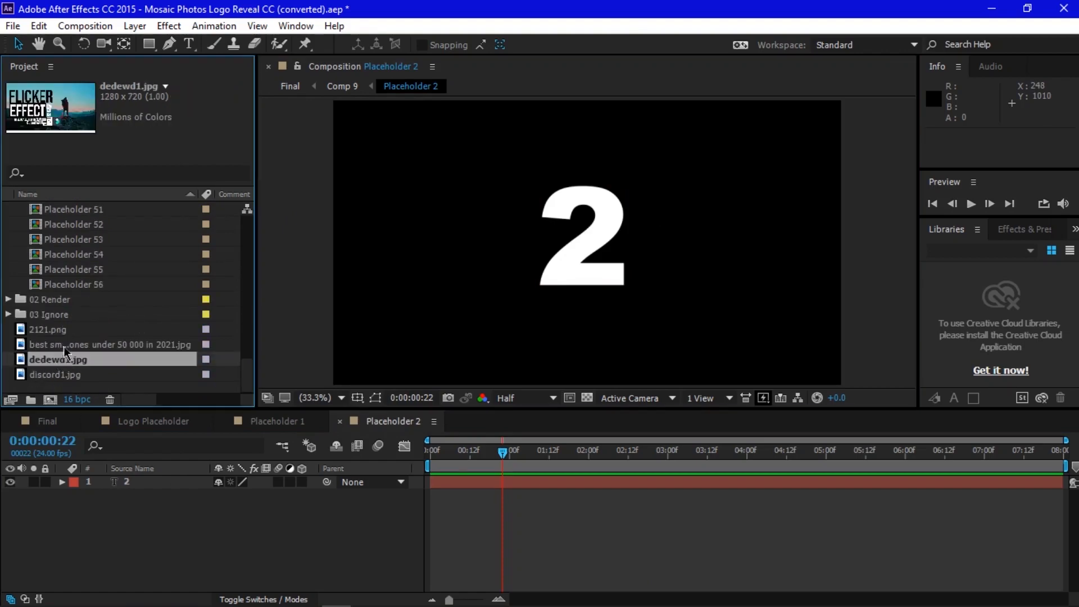
{"action": "left_click_drag", "start_coordinate": [61, 359], "coordinate": [116, 479]}
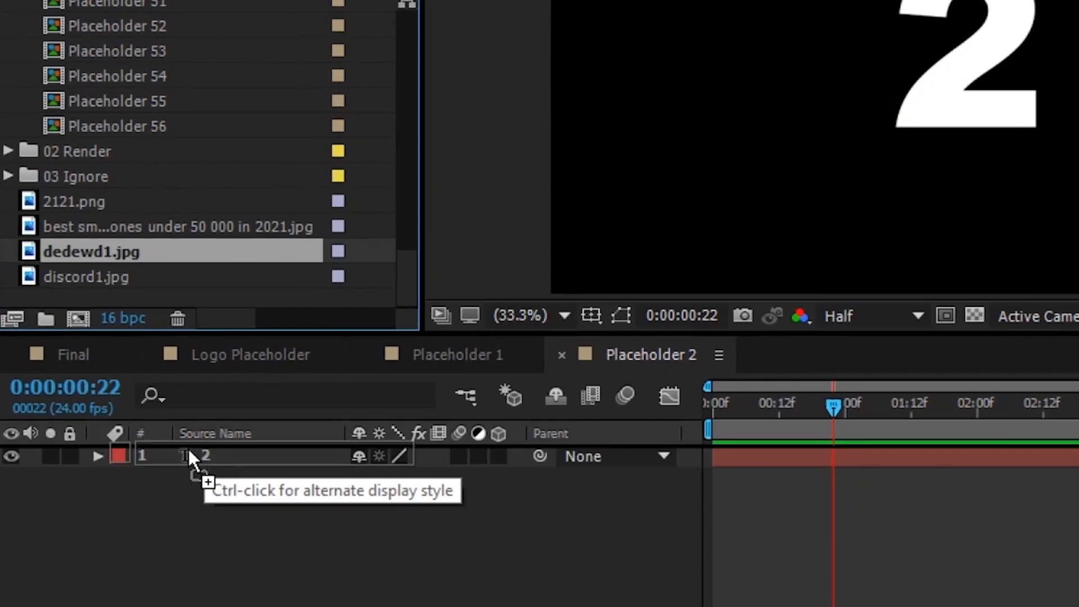
{"action": "left_click_drag", "start_coordinate": [189, 449], "coordinate": [190, 451]}
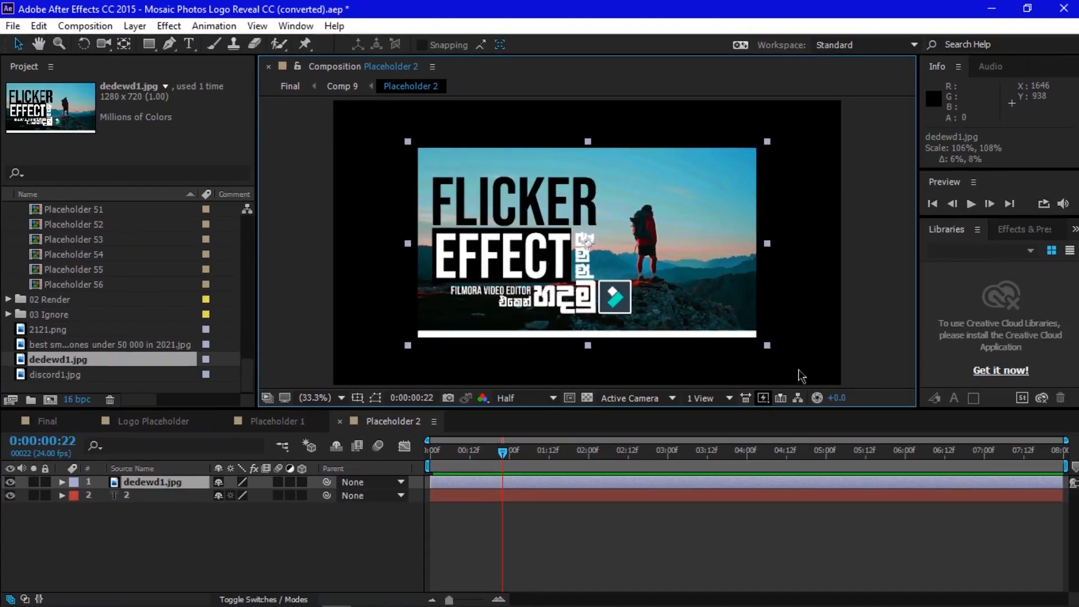
{"action": "left_click_drag", "start_coordinate": [800, 373], "coordinate": [850, 400]}
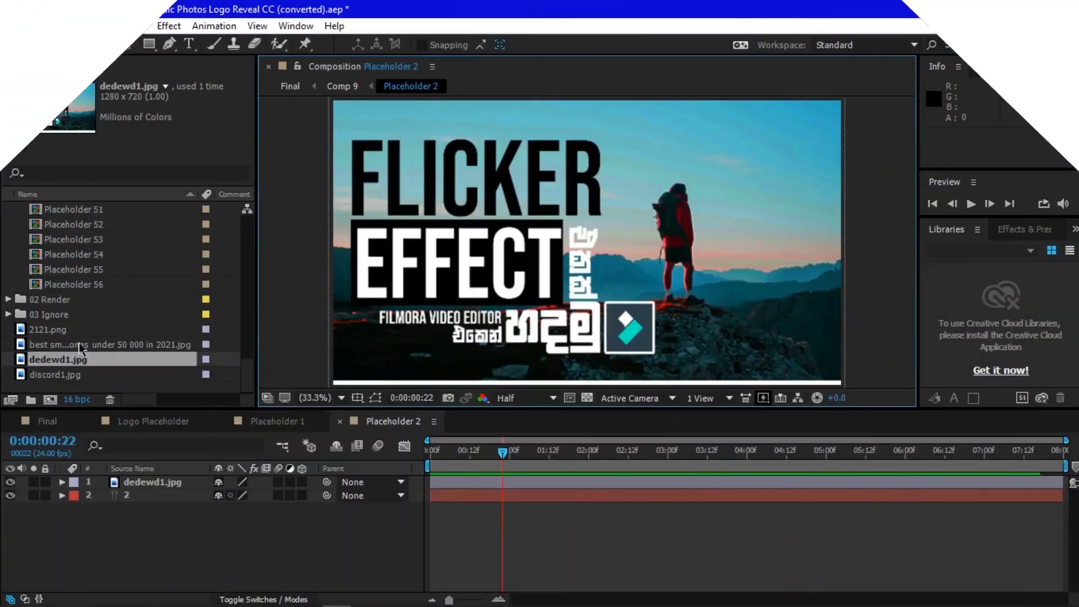
Open the Placeholder 1 composition and enlarge its smartphones image layer until it fills the frame
{"action": "left_click", "coordinate": [93, 344]}
{"action": "scroll", "coordinate": [110, 342], "scroll_direction": "up", "scroll_amount": 10}
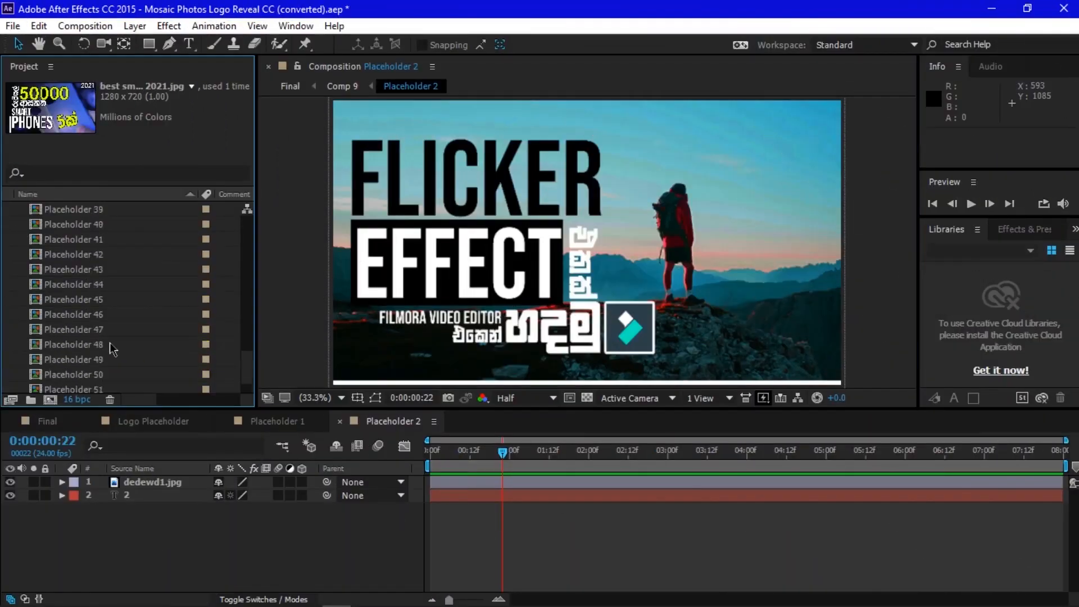
{"action": "double_click", "coordinate": [107, 239]}
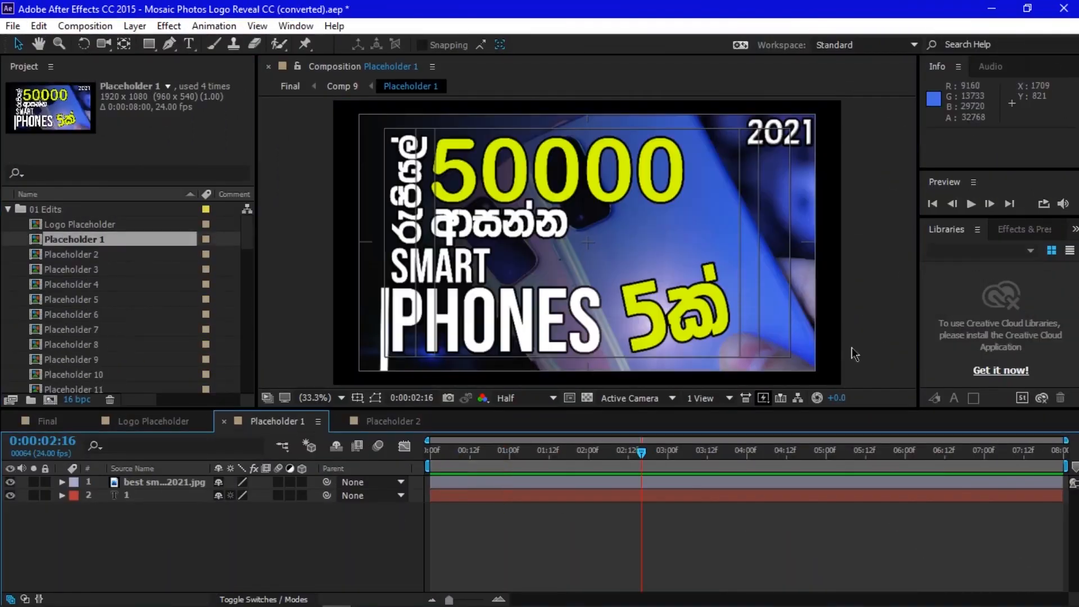
{"action": "left_click_drag", "start_coordinate": [816, 372], "coordinate": [837, 388]}
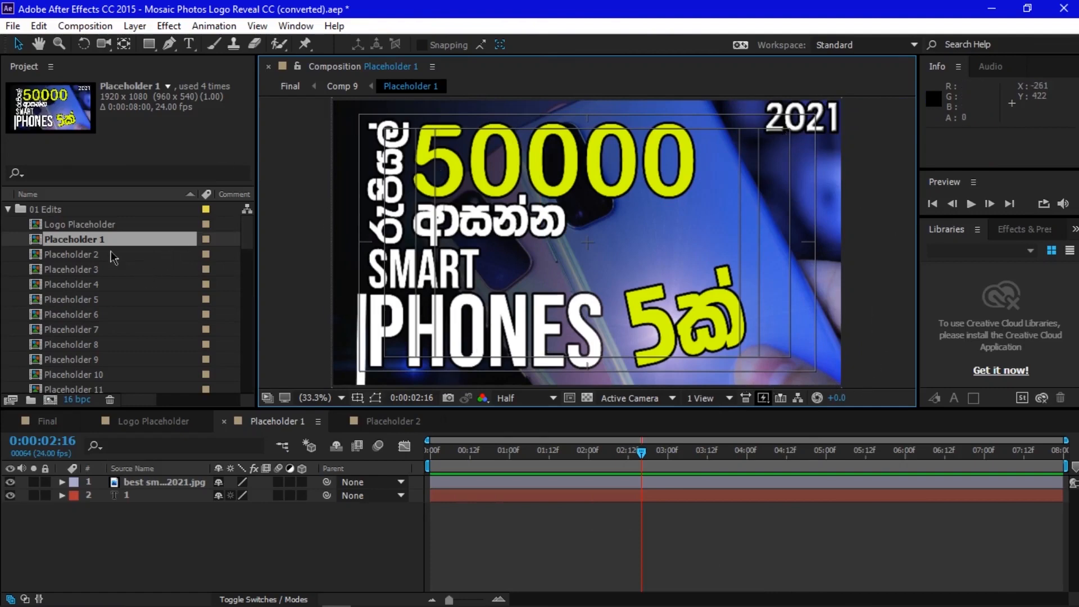
Open the Placeholder 3 composition, set its current time to 0:00:00:14, and fit it to the viewer
{"action": "left_click", "coordinate": [85, 254]}
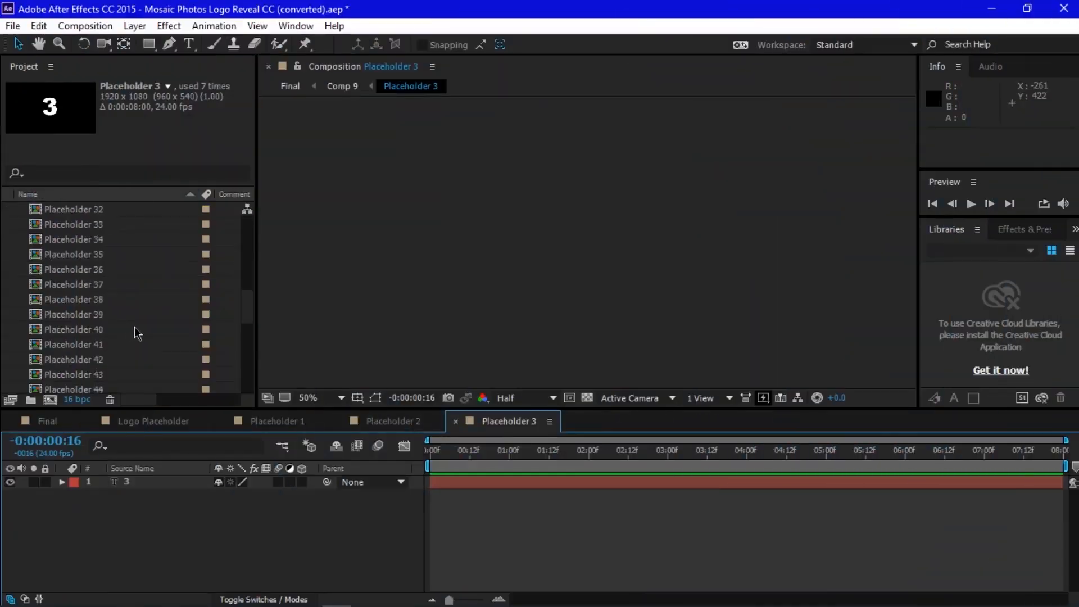
{"action": "scroll", "coordinate": [135, 326], "scroll_direction": "down", "scroll_amount": 6}
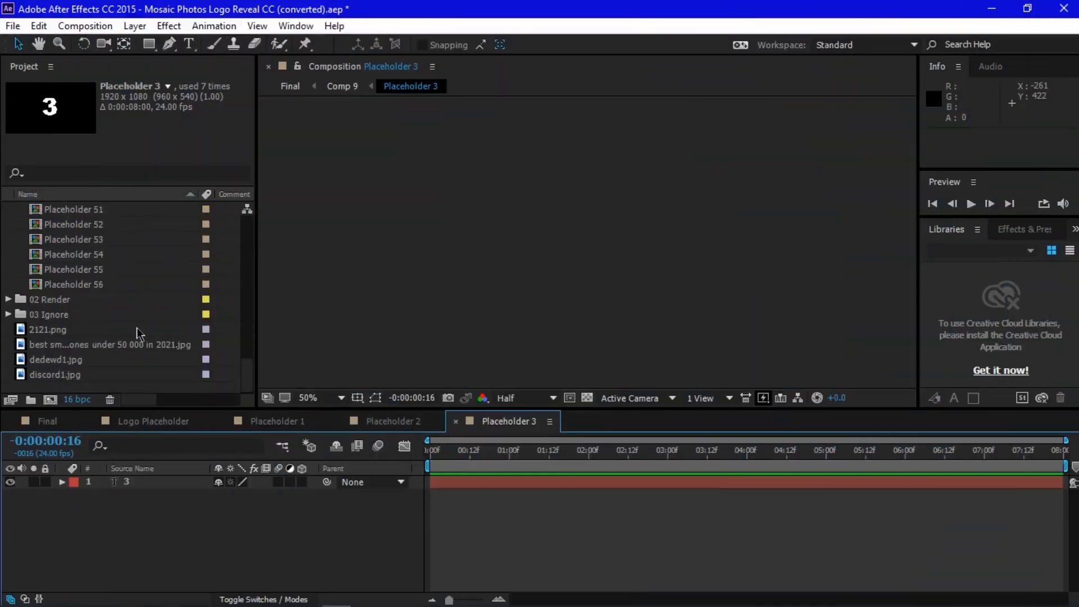
{"action": "left_click", "coordinate": [476, 450]}
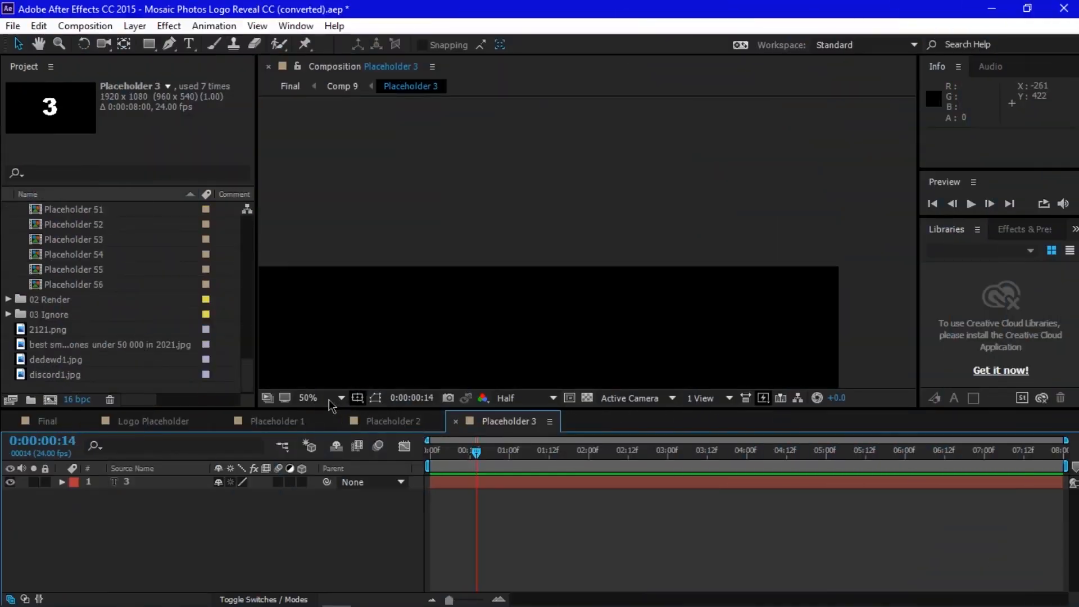
{"action": "scroll", "coordinate": [439, 325], "scroll_direction": "down", "scroll_amount": 10}
{"action": "scroll", "coordinate": [444, 325], "scroll_direction": "up", "scroll_amount": 6}
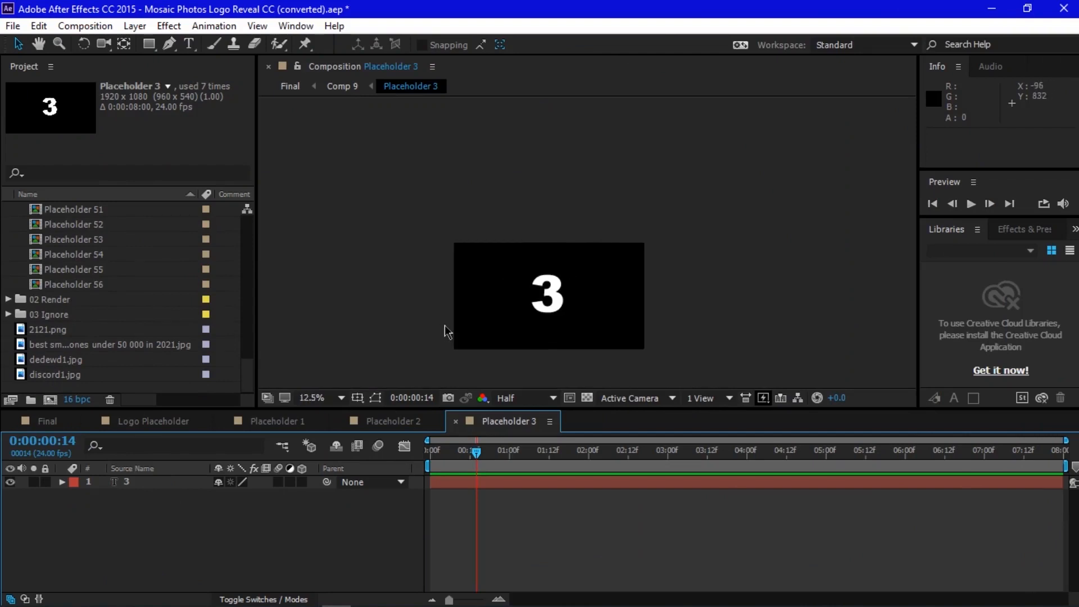
{"action": "left_click", "coordinate": [322, 398]}
{"action": "left_click", "coordinate": [323, 118]}
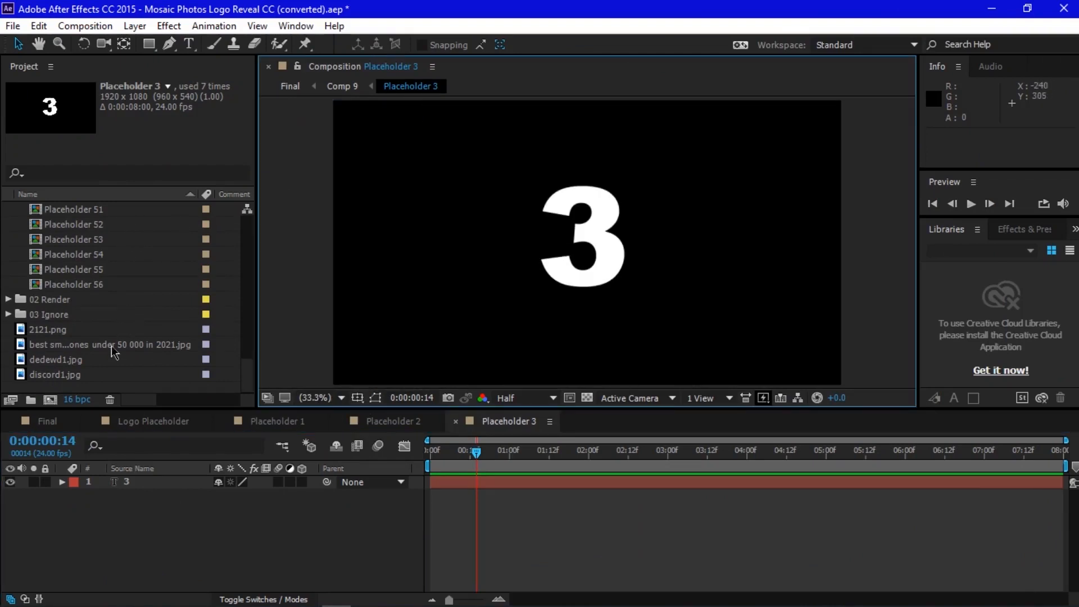
Add discord1.jpg to Placeholder 3 above the "3" text layer and scale it to about 151% by 149%
{"action": "left_click", "coordinate": [73, 375]}
{"action": "left_click_drag", "start_coordinate": [61, 377], "coordinate": [116, 480]}
{"action": "left_click_drag", "start_coordinate": [765, 338], "coordinate": [843, 385]}
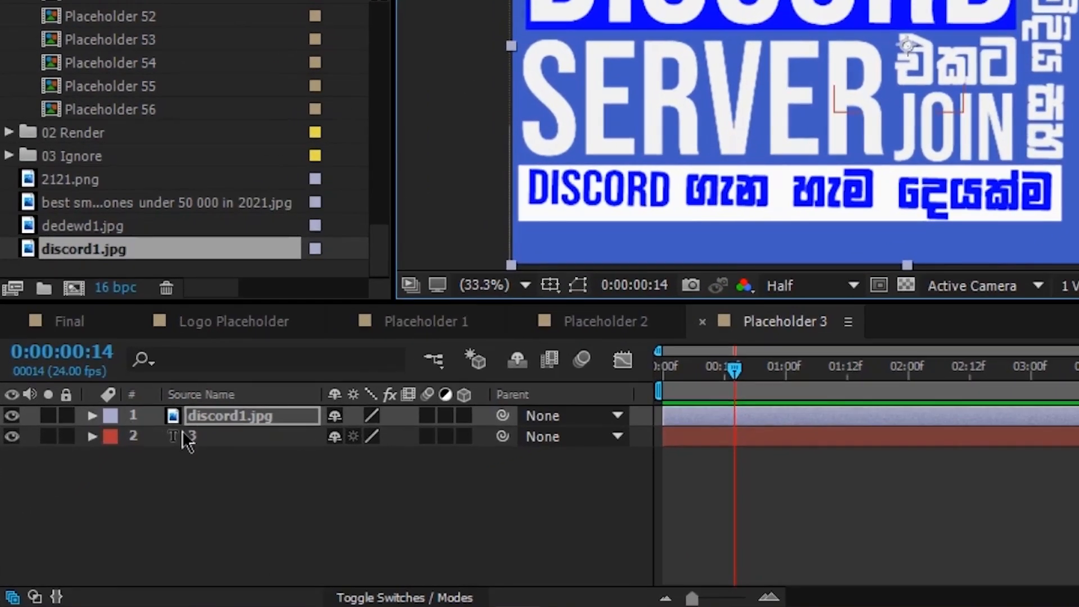
{"action": "left_click", "coordinate": [91, 417]}
{"action": "left_click", "coordinate": [113, 436]}
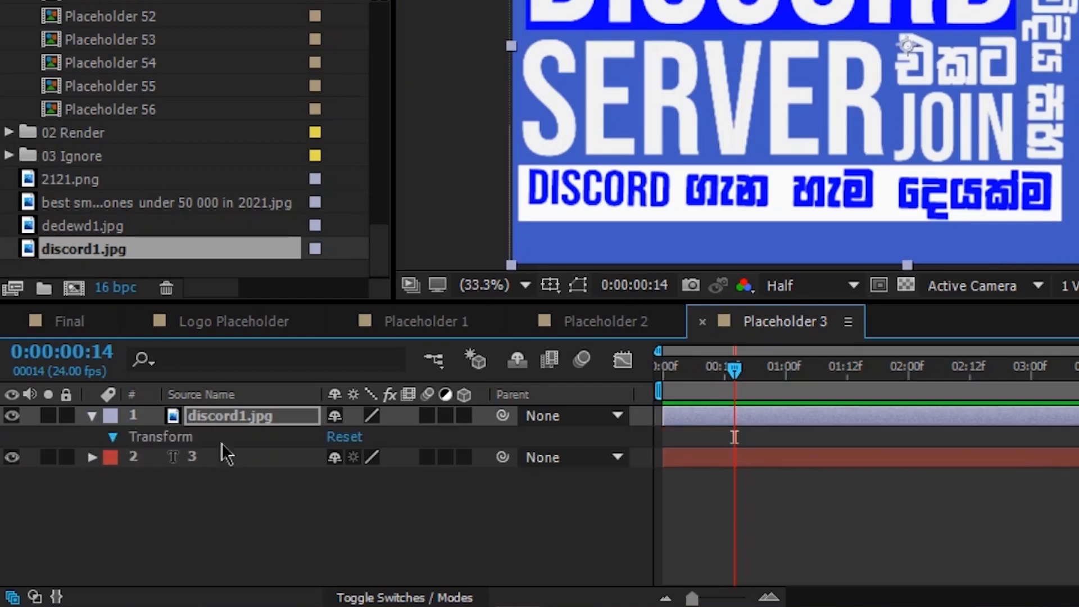
{"action": "left_click", "coordinate": [113, 436]}
{"action": "left_click", "coordinate": [91, 416]}
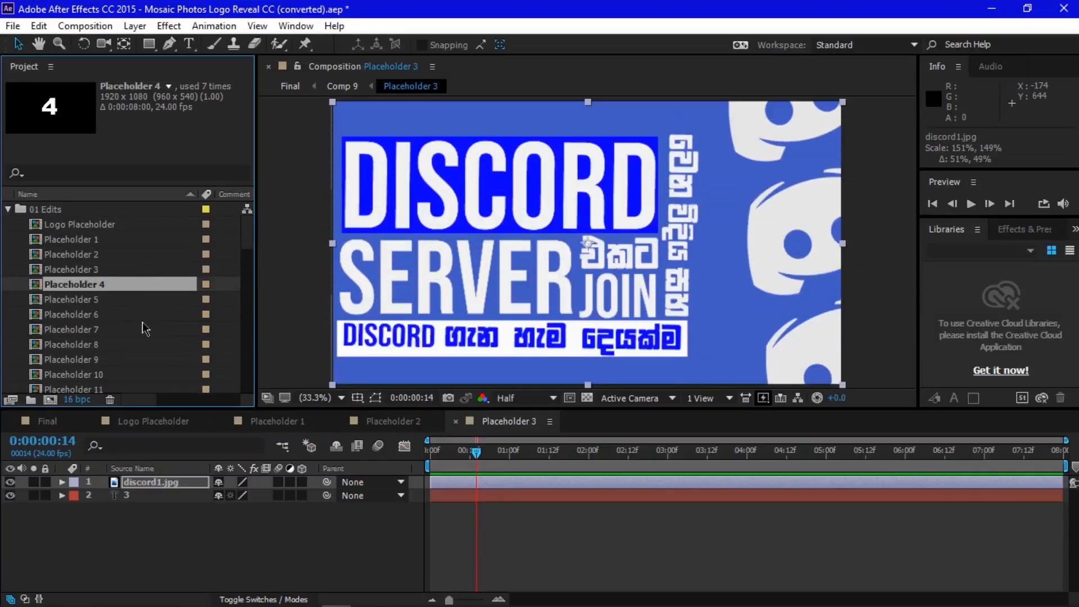
{"action": "scroll", "coordinate": [145, 315], "scroll_direction": "down", "scroll_amount": 2}
{"action": "scroll", "coordinate": [134, 346], "scroll_direction": "down", "scroll_amount": 9}
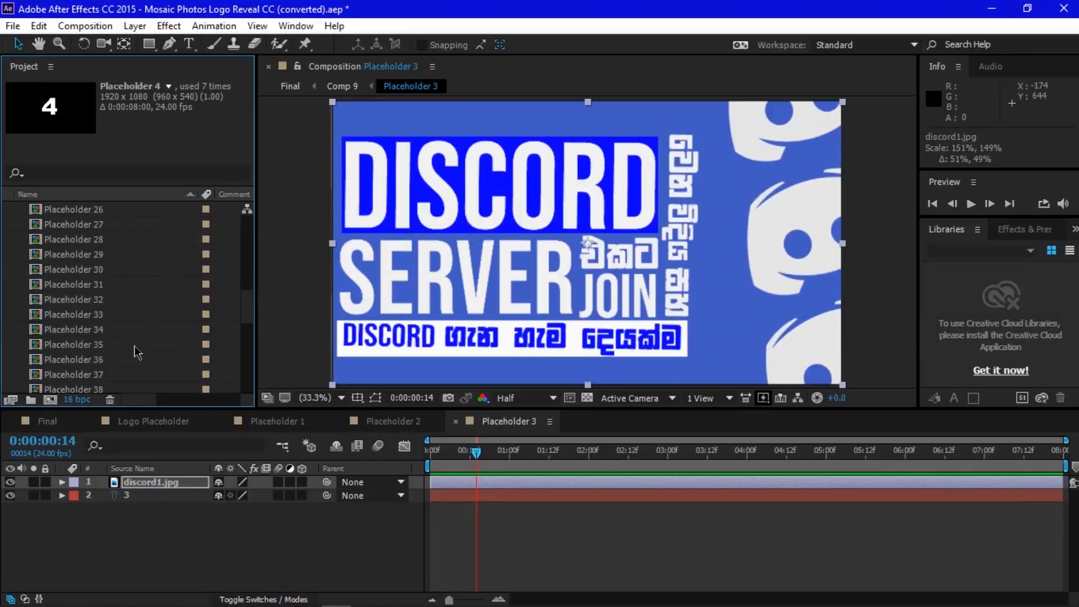
{"action": "scroll", "coordinate": [144, 372], "scroll_direction": "up", "scroll_amount": 15}
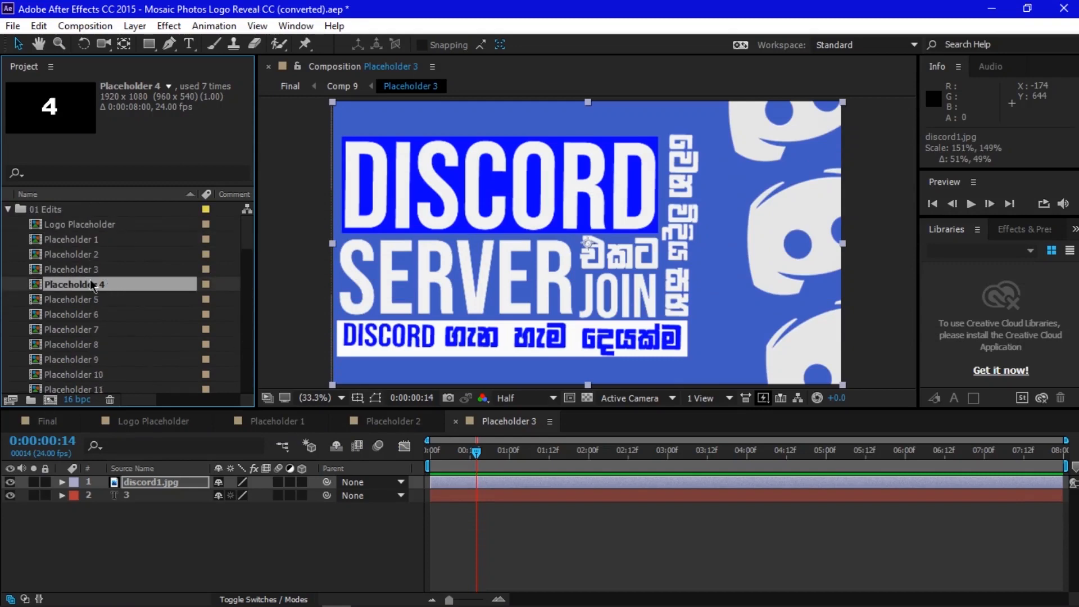
{"action": "left_click", "coordinate": [77, 258]}
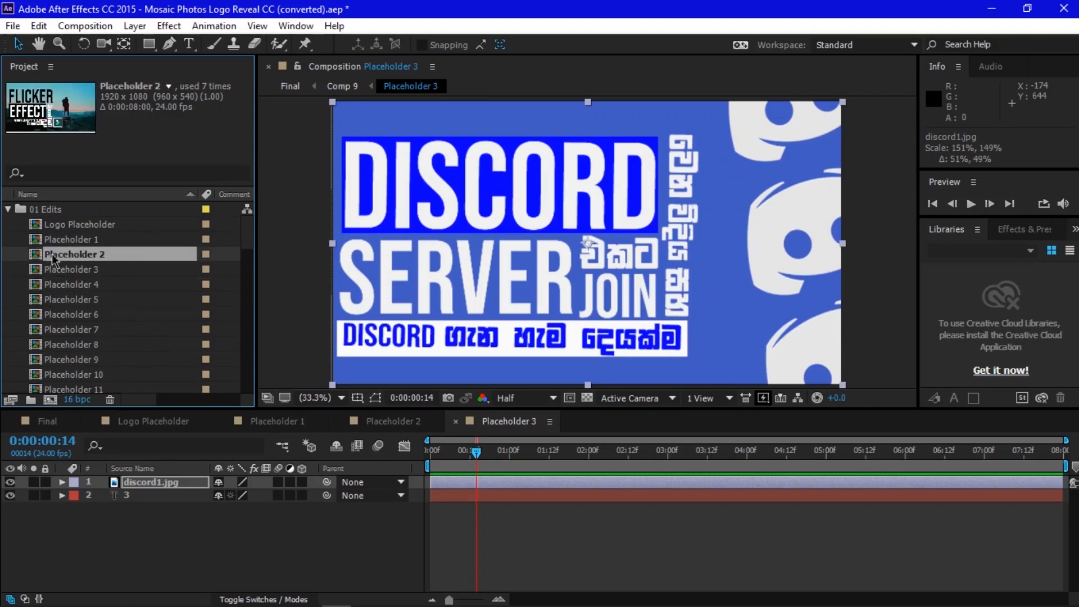
{"action": "scroll", "coordinate": [104, 312], "scroll_direction": "down", "scroll_amount": 4}
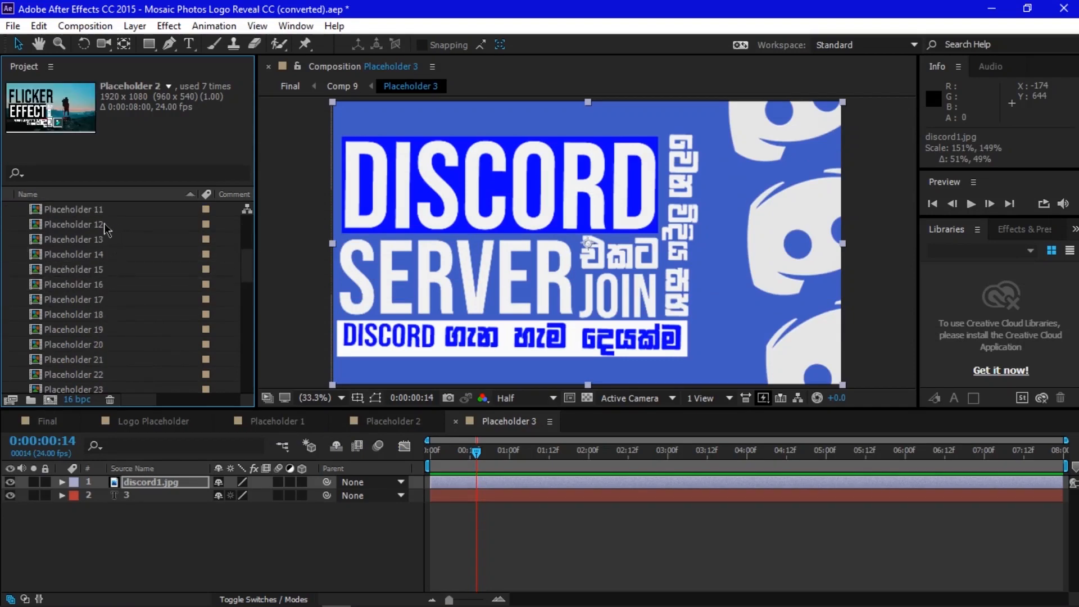
{"action": "scroll", "coordinate": [124, 312], "scroll_direction": "up", "scroll_amount": 4}
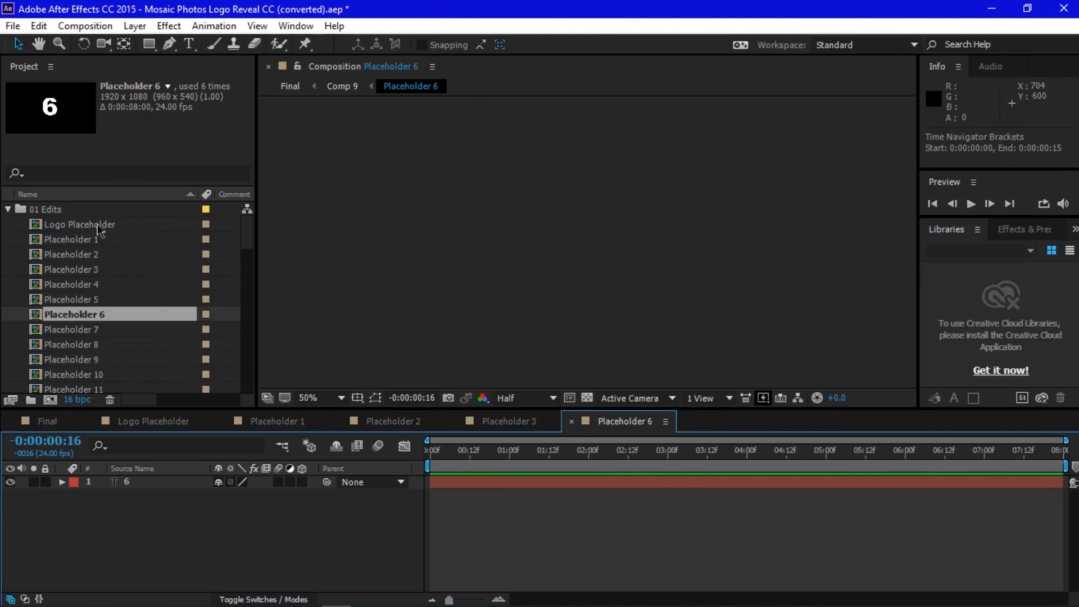
Open the Logo Placeholder composition and fit it to the viewer
{"action": "double_click", "coordinate": [98, 225]}
{"action": "left_click", "coordinate": [316, 401]}
{"action": "left_click", "coordinate": [313, 402]}
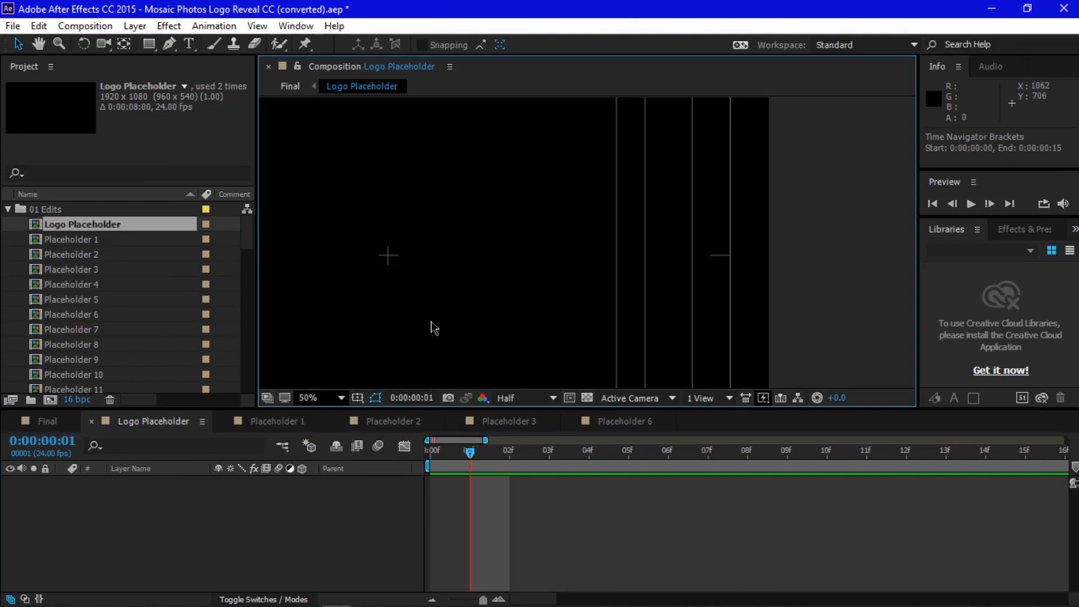
{"action": "scroll", "coordinate": [437, 321], "scroll_direction": "down", "scroll_amount": 2}
{"action": "scroll", "coordinate": [437, 321], "scroll_direction": "up", "scroll_amount": 1}
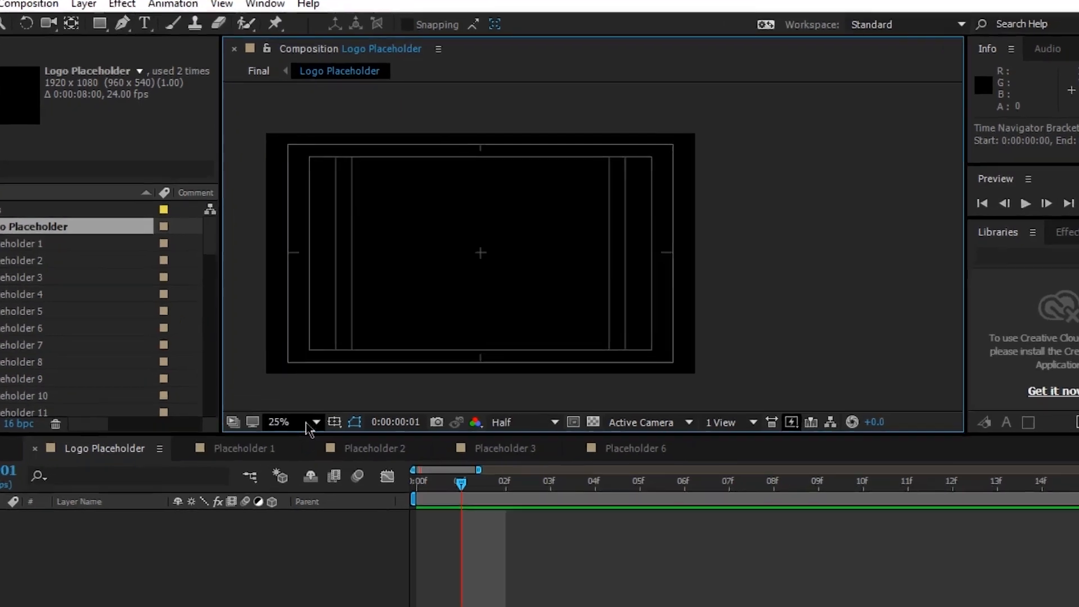
{"action": "left_click", "coordinate": [306, 398]}
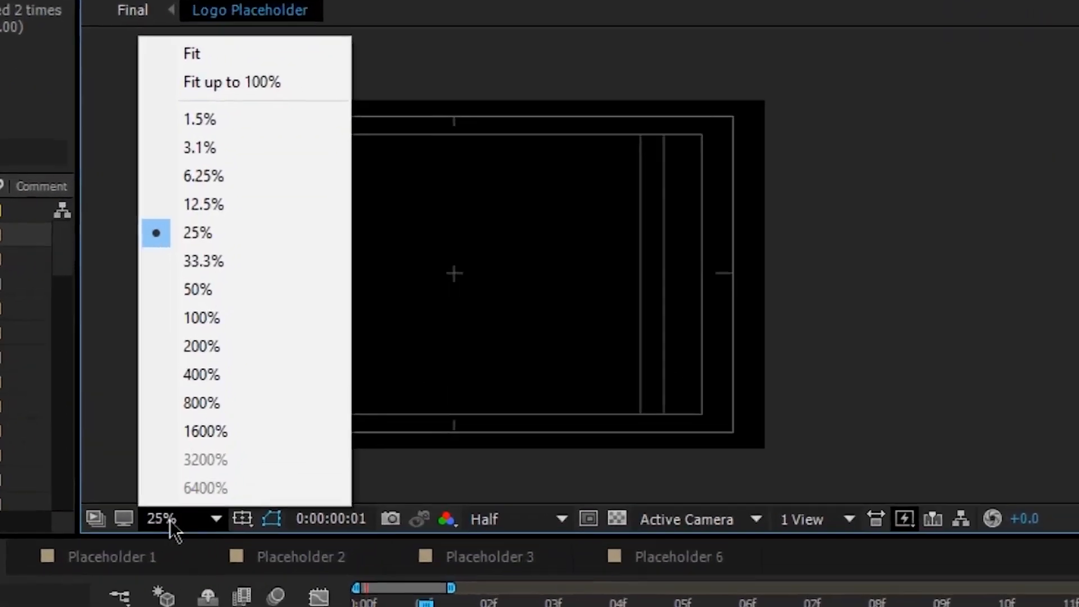
{"action": "left_click", "coordinate": [164, 40]}
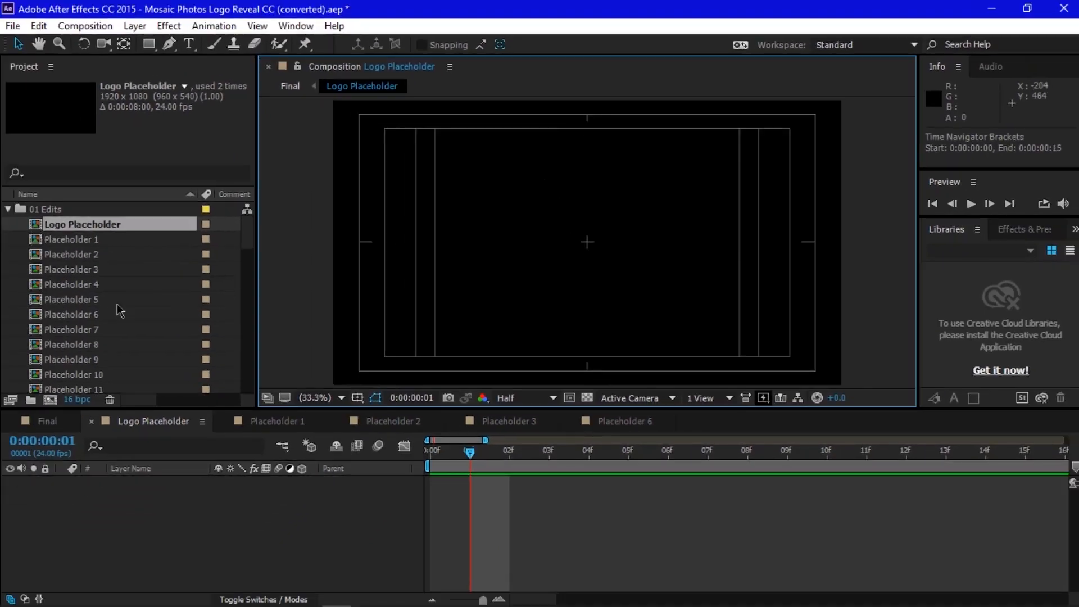
Add the 2121.png logo to the Logo Placeholder composition and scale it to about 146% by 145%
{"action": "scroll", "coordinate": [119, 315], "scroll_direction": "down", "scroll_amount": 15}
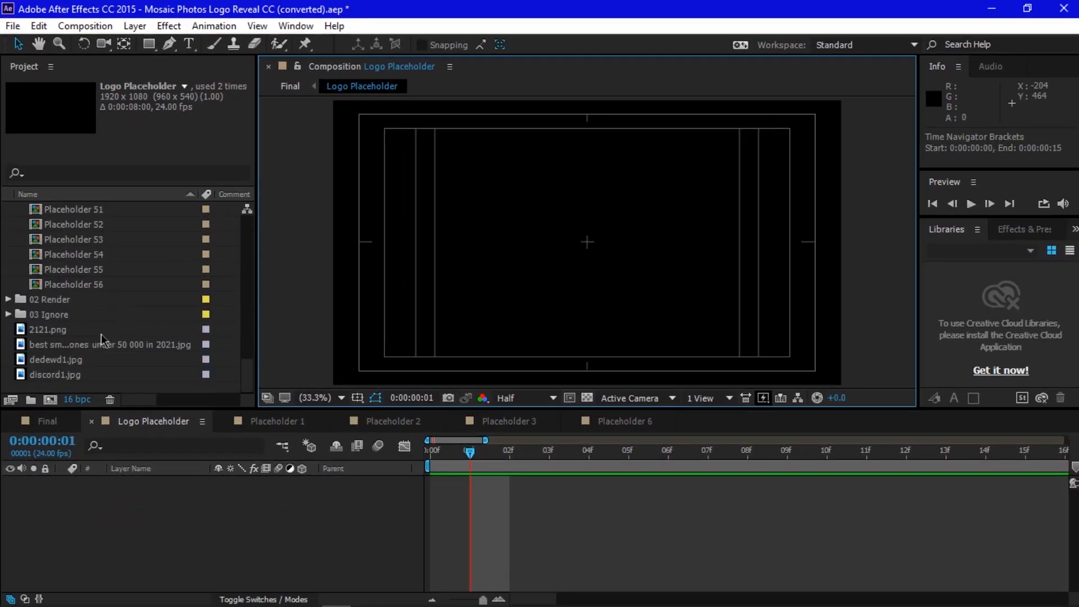
{"action": "left_click", "coordinate": [62, 332]}
{"action": "left_click_drag", "start_coordinate": [88, 325], "coordinate": [124, 495]}
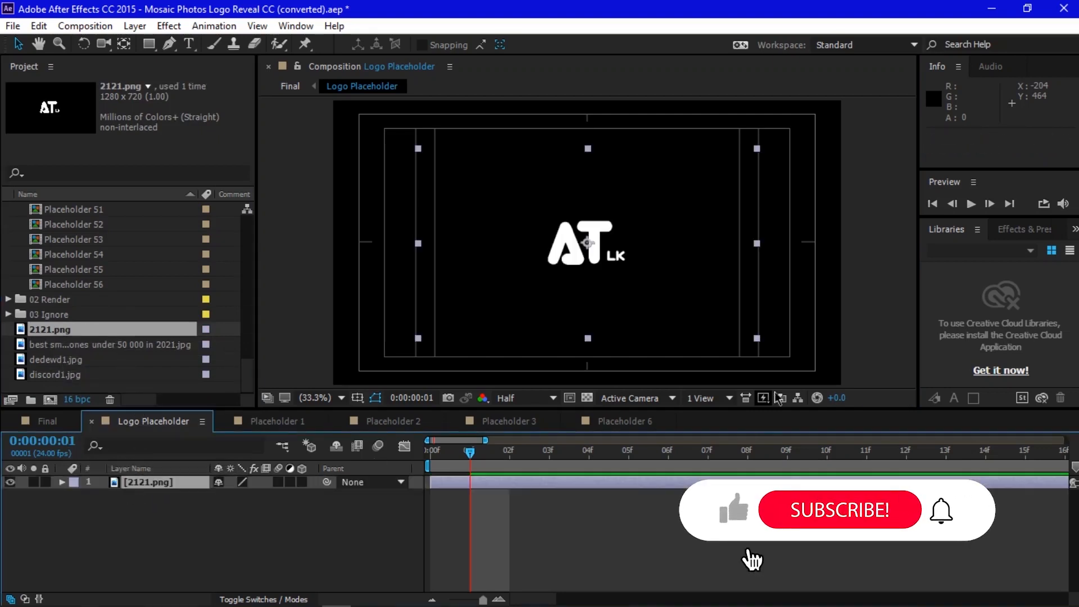
{"action": "left_click_drag", "start_coordinate": [757, 340], "coordinate": [838, 387]}
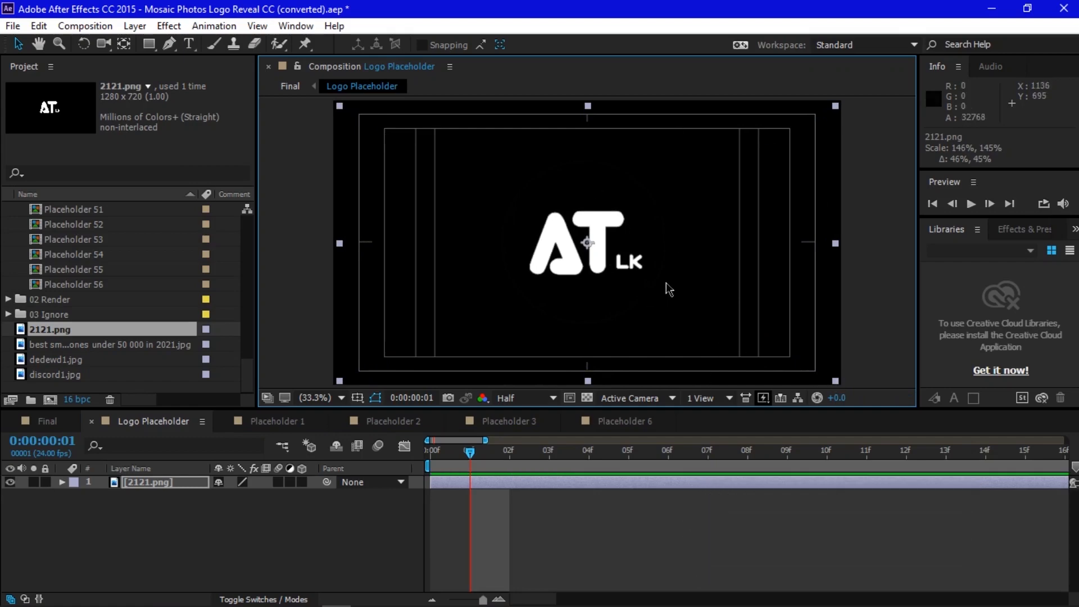
Collapse the 01 Edits folder in the project
{"action": "scroll", "coordinate": [72, 338], "scroll_direction": "up", "scroll_amount": 15}
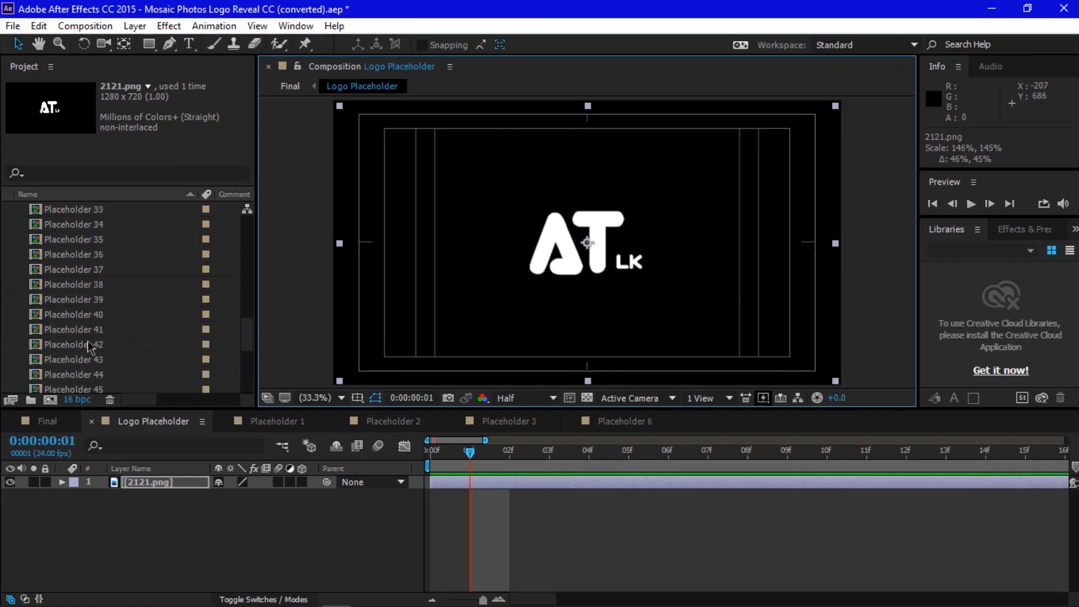
{"action": "scroll", "coordinate": [90, 347], "scroll_direction": "up", "scroll_amount": 1}
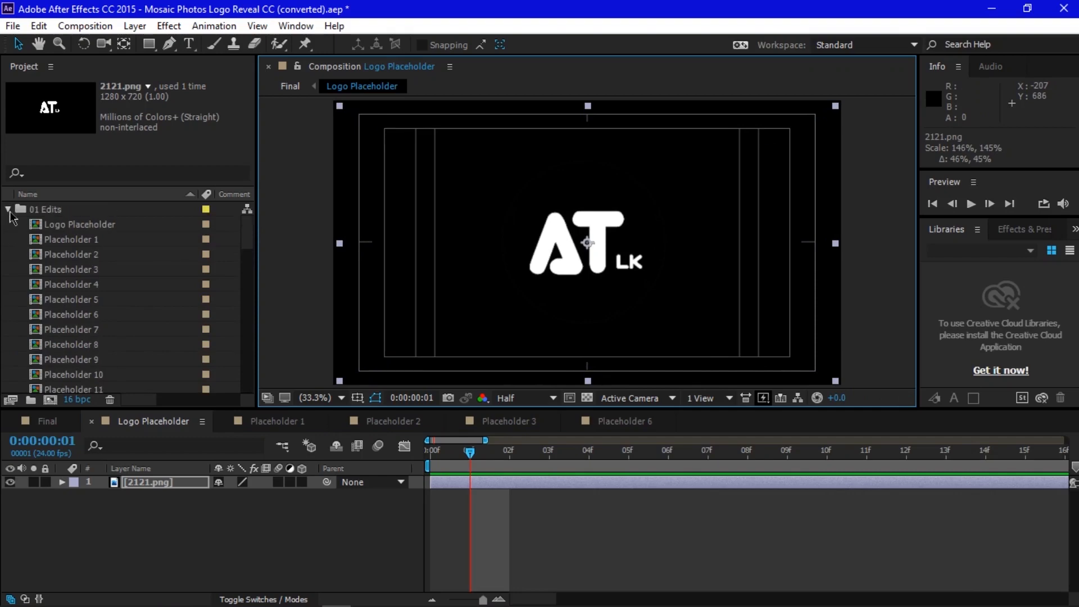
{"action": "left_click", "coordinate": [8, 209]}
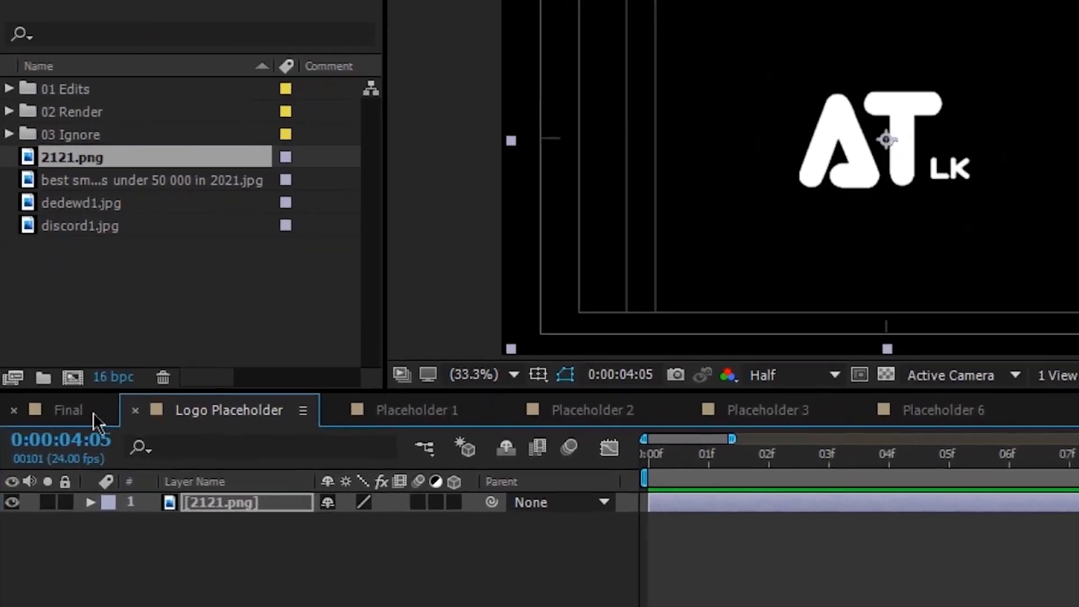
Switch to the Final composition and check earlier points of the animation, ending at 0:00:01:15
{"action": "left_click", "coordinate": [78, 411]}
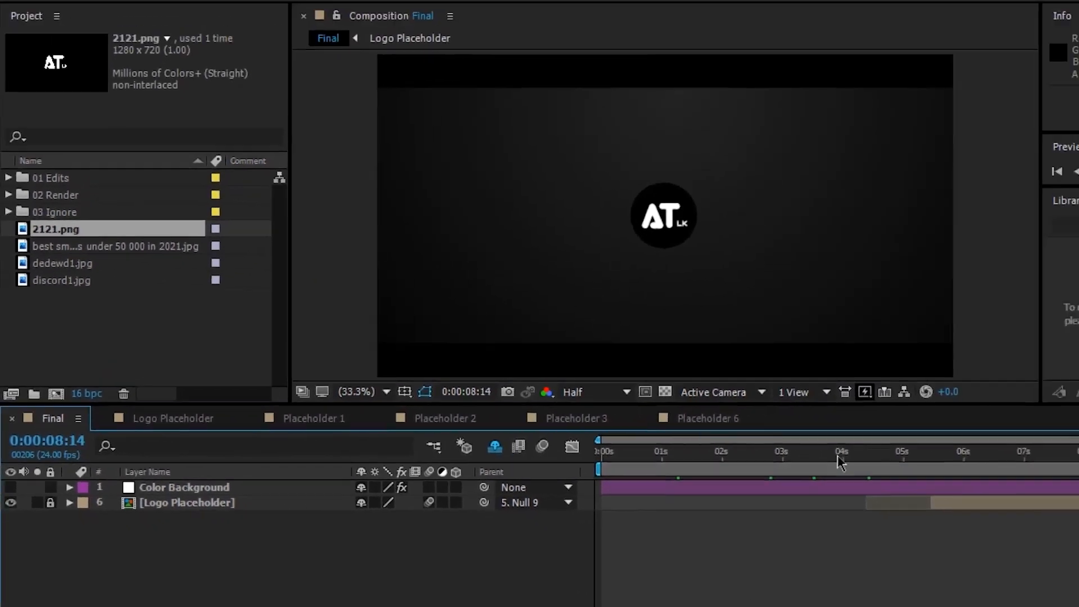
{"action": "left_click", "coordinate": [740, 455]}
{"action": "left_click", "coordinate": [680, 454]}
{"action": "left_click", "coordinate": [618, 453]}
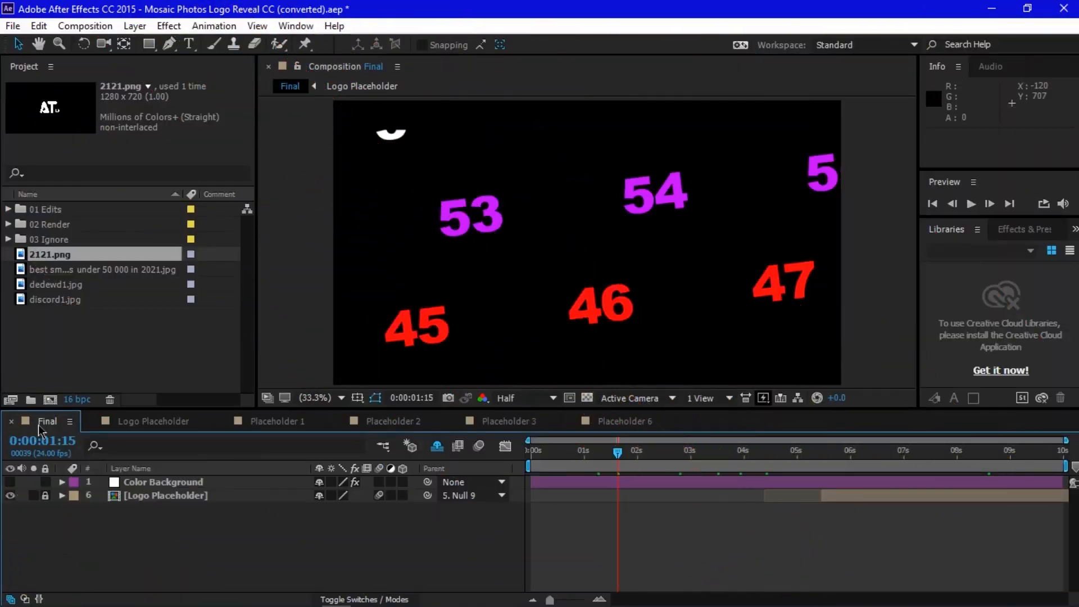
Add the Final composition to the Render Queue for export
{"action": "left_click", "coordinate": [15, 26]}
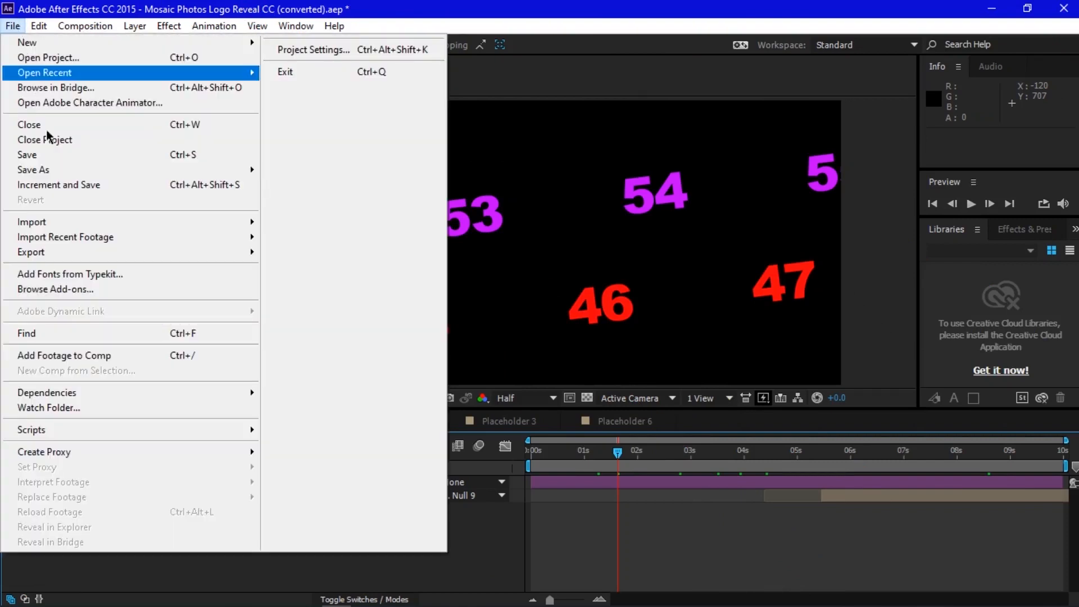
{"action": "mouse_move", "coordinate": [207, 252]}
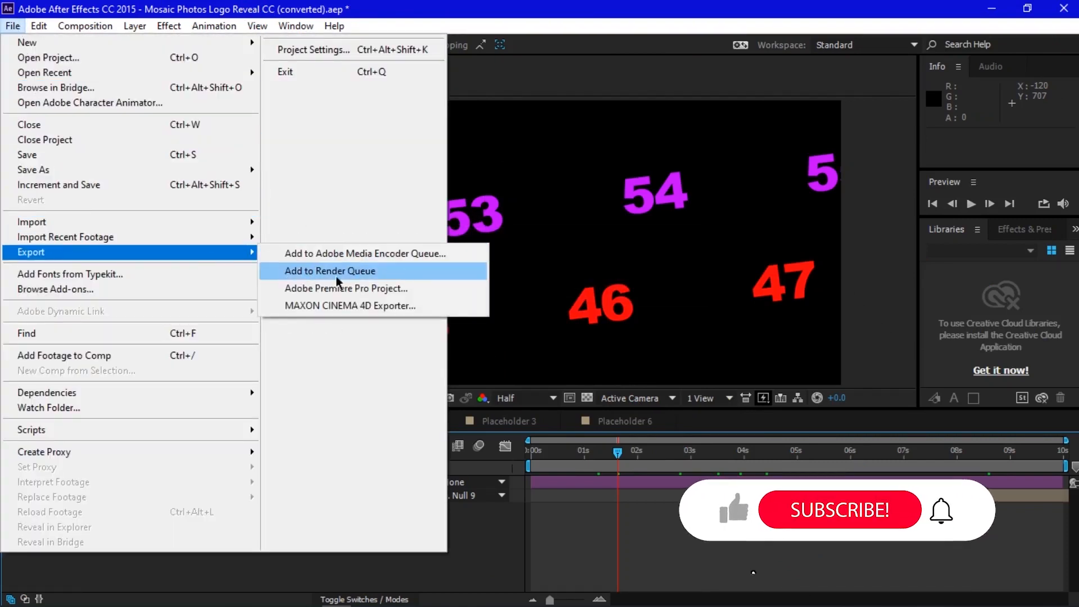
{"action": "left_click", "coordinate": [350, 272]}
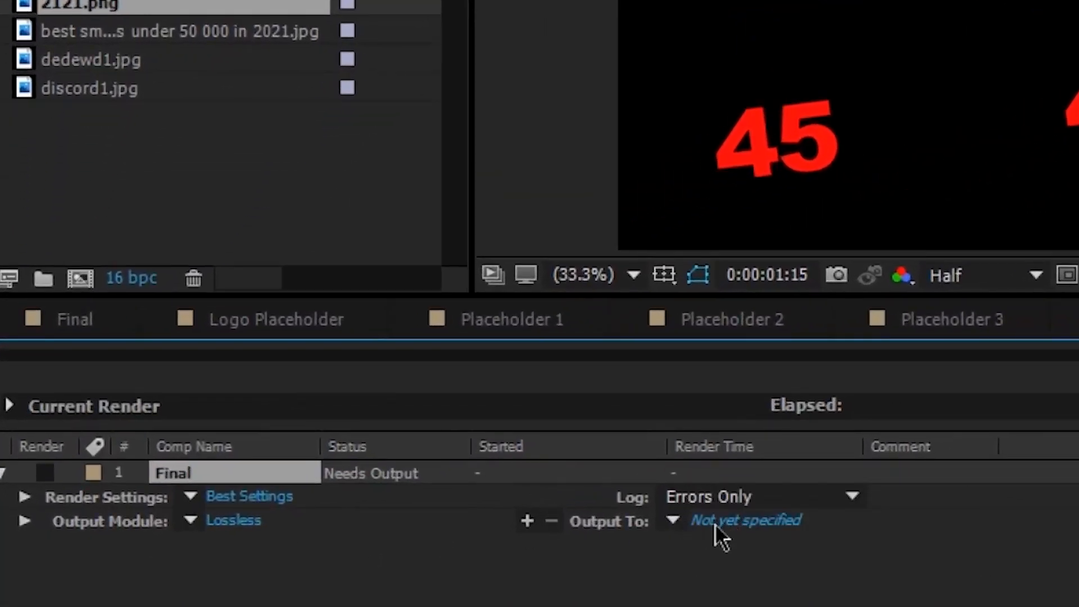
Set the render output to Final.avi on New Volume (F:) and start rendering the Final composition
{"action": "left_click", "coordinate": [753, 526]}
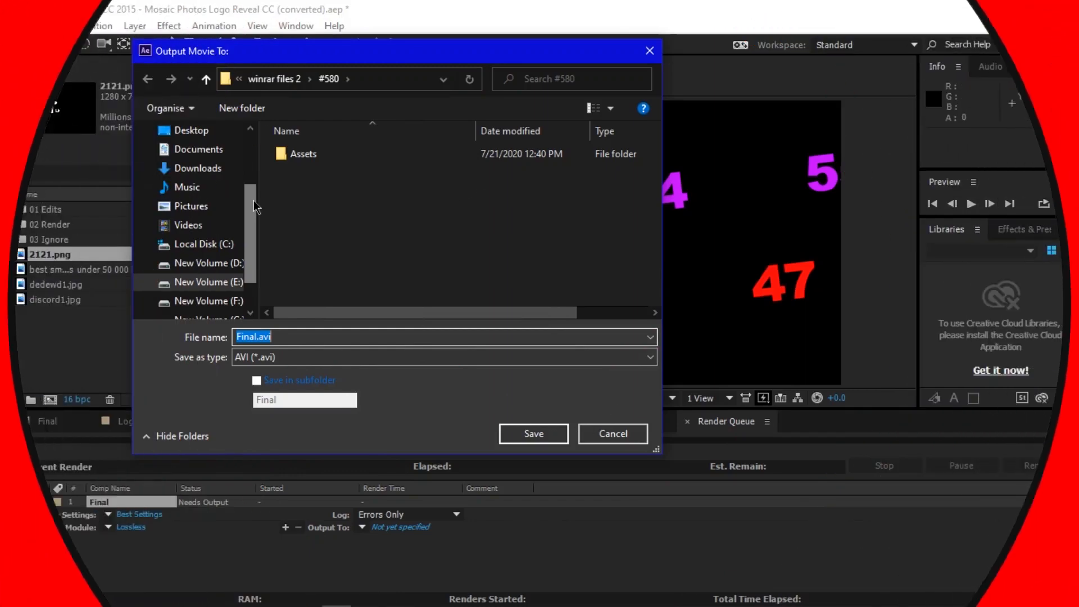
{"action": "left_click_drag", "start_coordinate": [254, 200], "coordinate": [246, 241]}
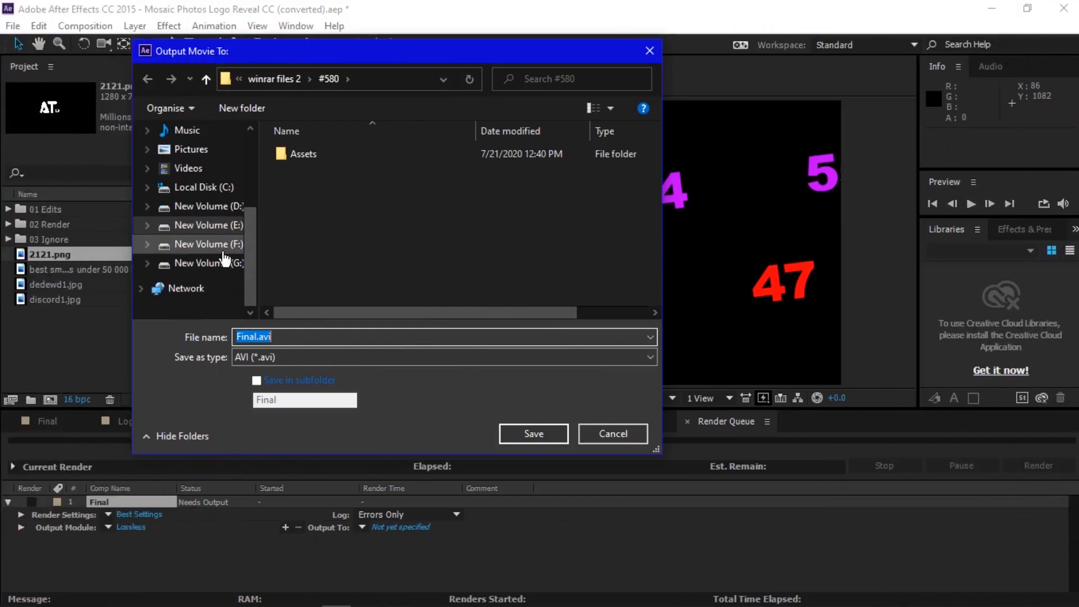
{"action": "left_click", "coordinate": [224, 248]}
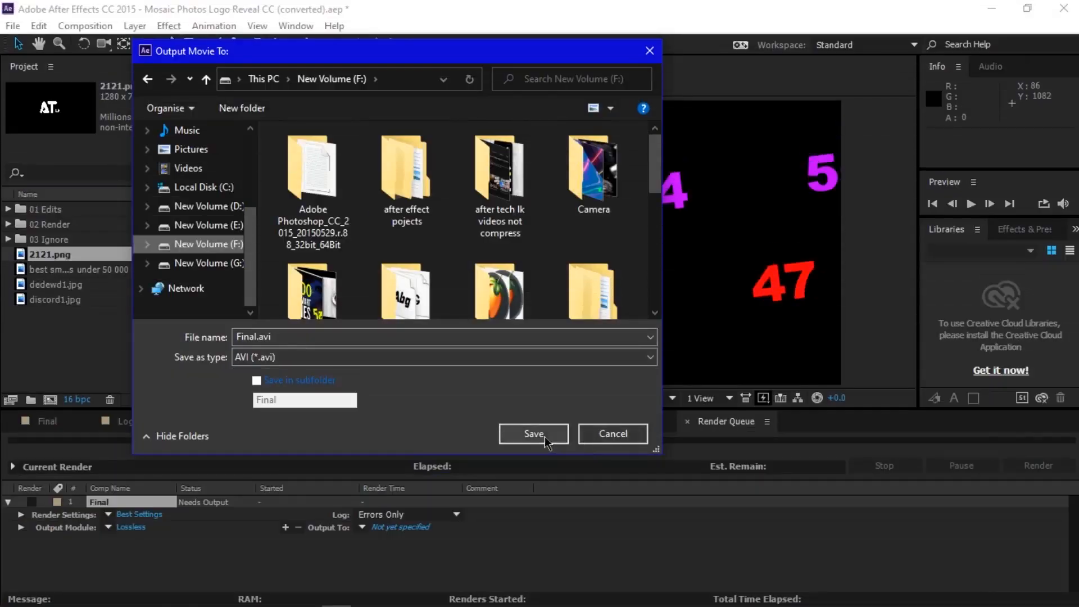
{"action": "left_click", "coordinate": [533, 434]}
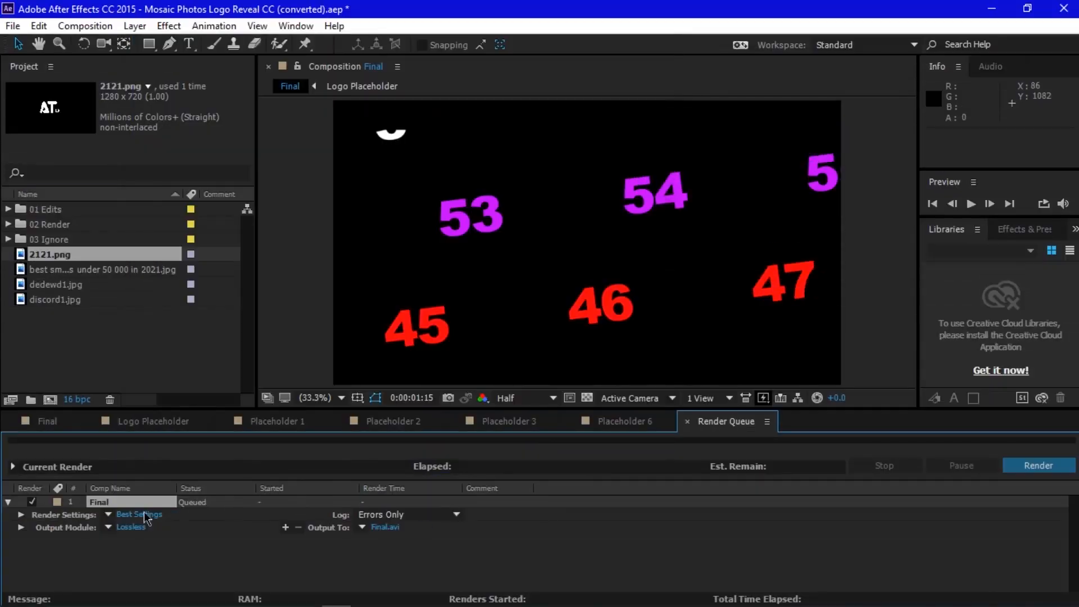
{"action": "left_click", "coordinate": [1040, 466]}
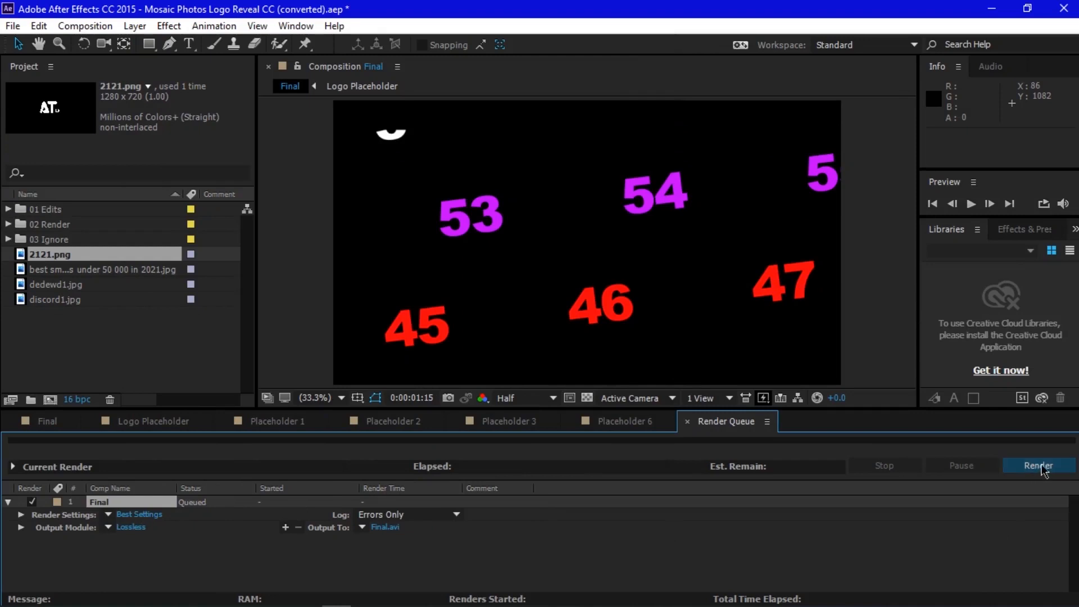